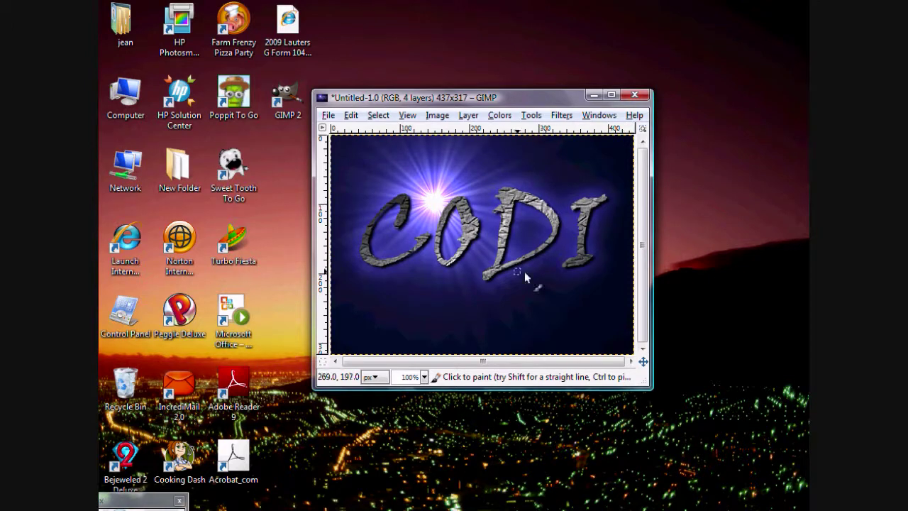
- Reposition the CODI image window near the top middle of the desktop
left_click_drag(494, 104, 645, 250)
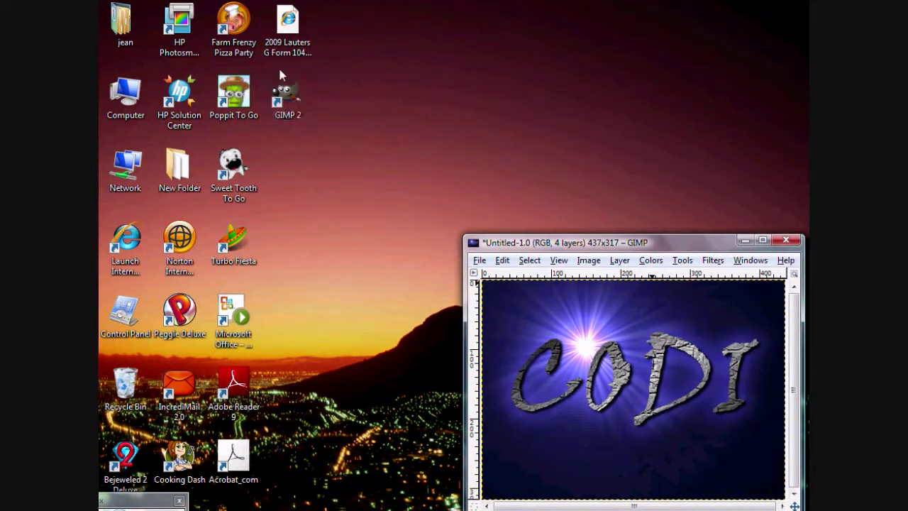
left_click_drag(557, 247, 331, 62)
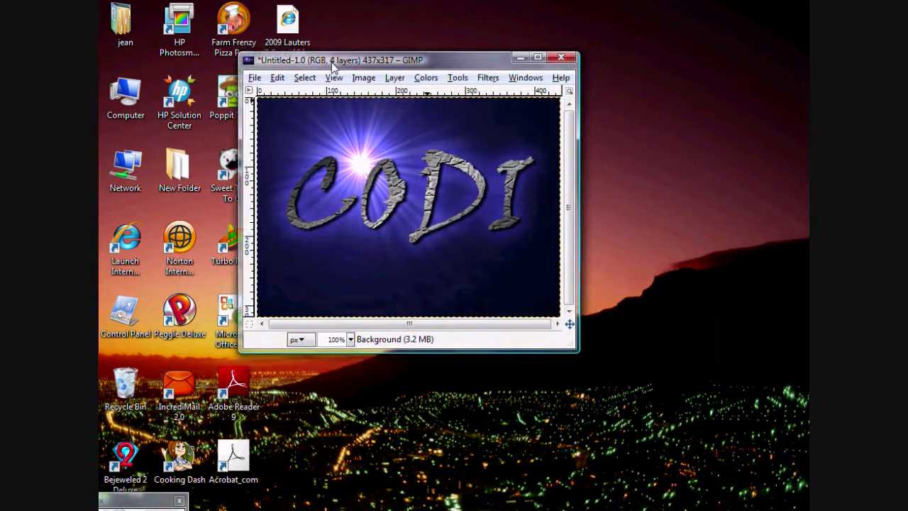
left_click(255, 78)
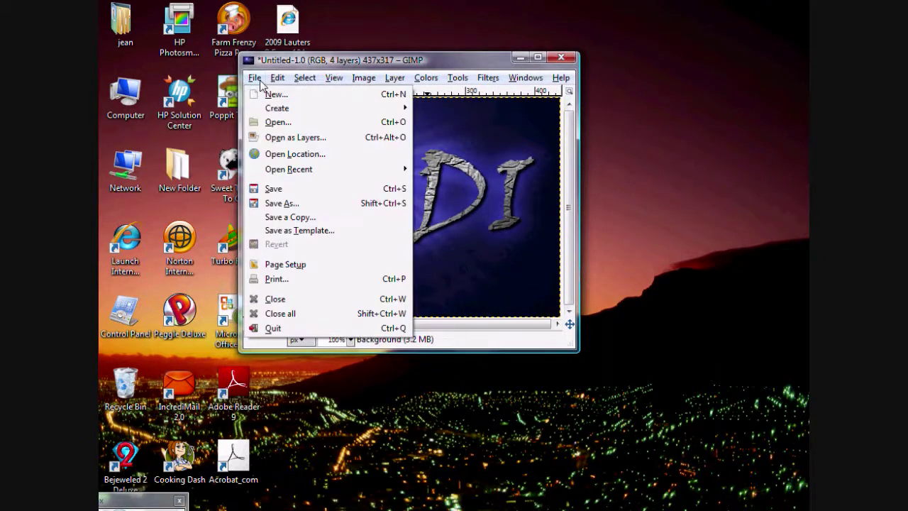
- Launch the Starscape logo script from File > Create > Logos
mouse_move(303, 108)
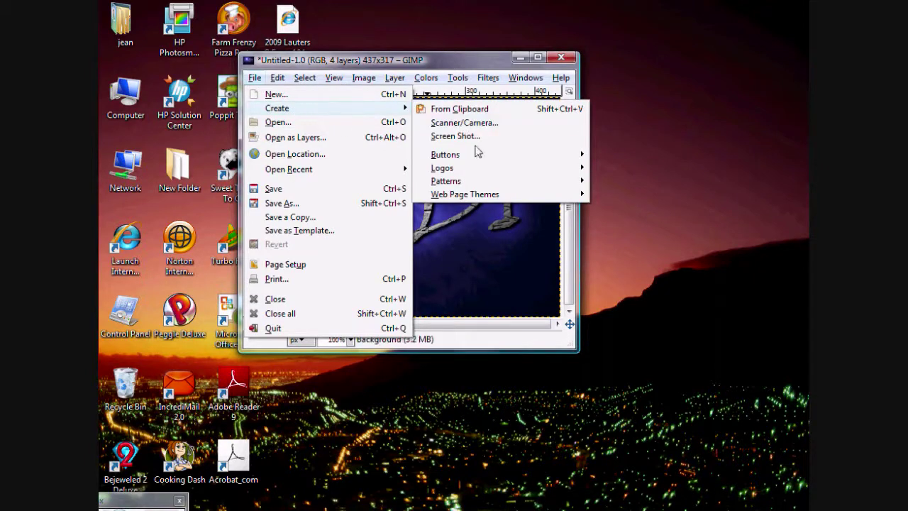
mouse_move(517, 174)
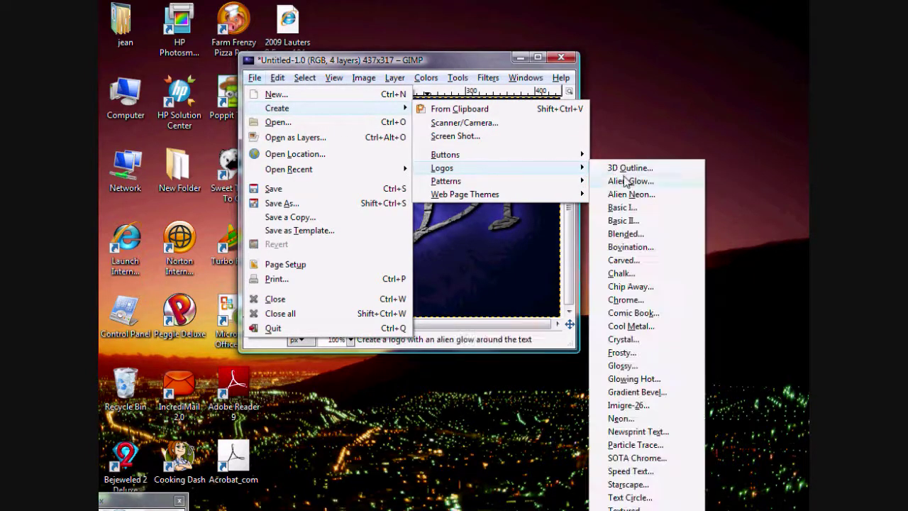
left_click(651, 485)
- Change the Starscape logo text from EXAMPLE to YOUTUBE and bring up the glow colour picker
left_click(222, 123)
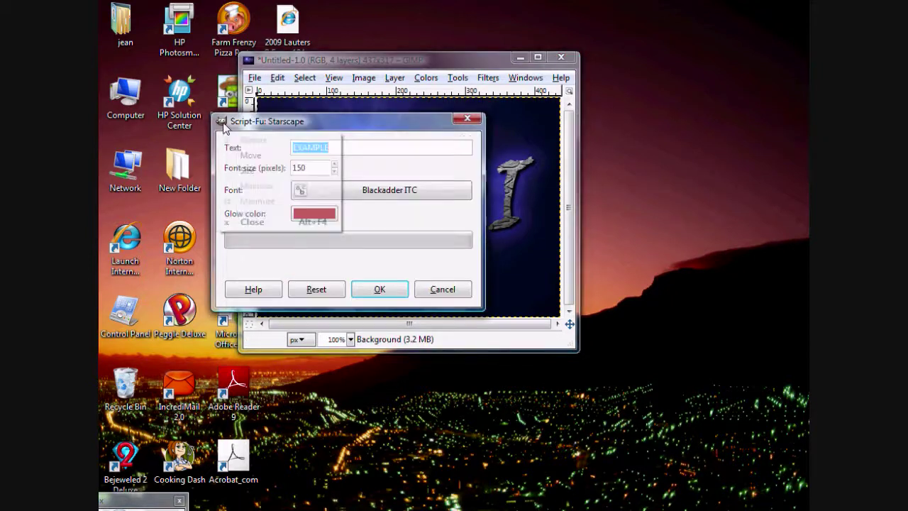
left_click(347, 133)
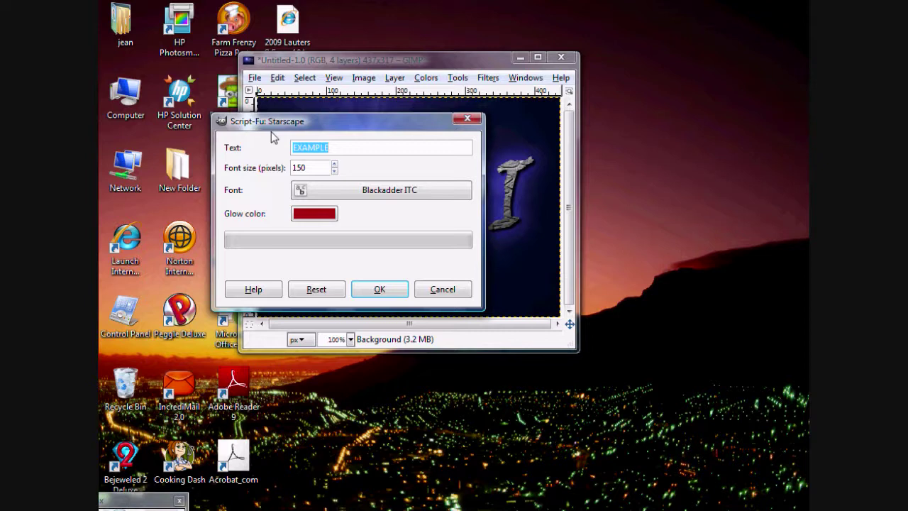
type("YOUTUBE")
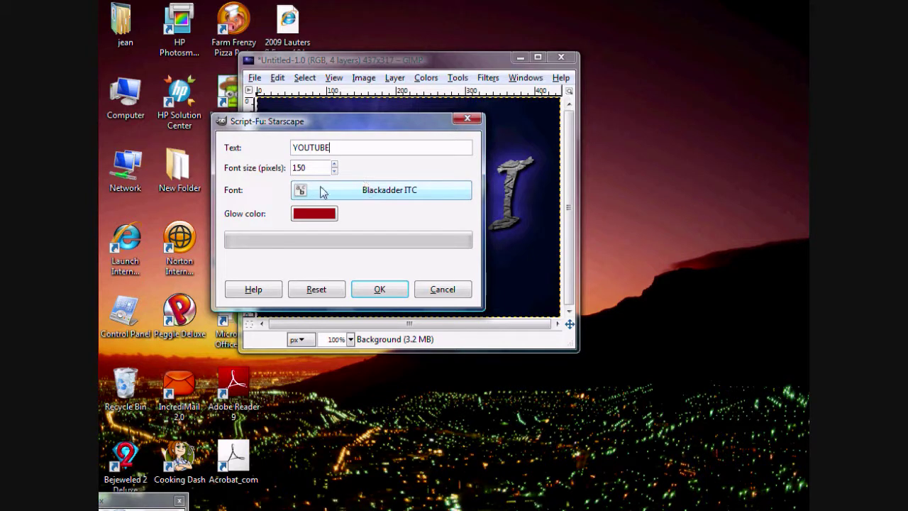
left_click(311, 213)
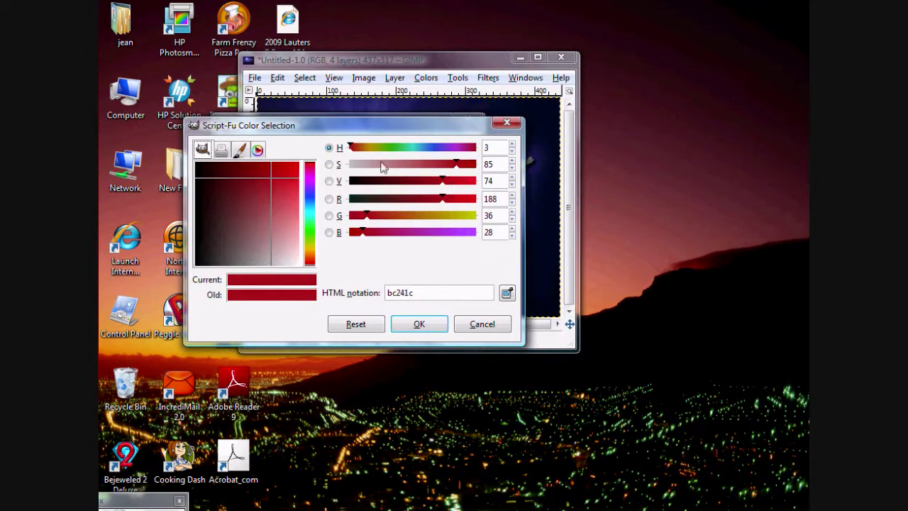
- Set the Starscape glow colour to a light pink
left_click(258, 150)
left_click_drag(280, 213, 266, 231)
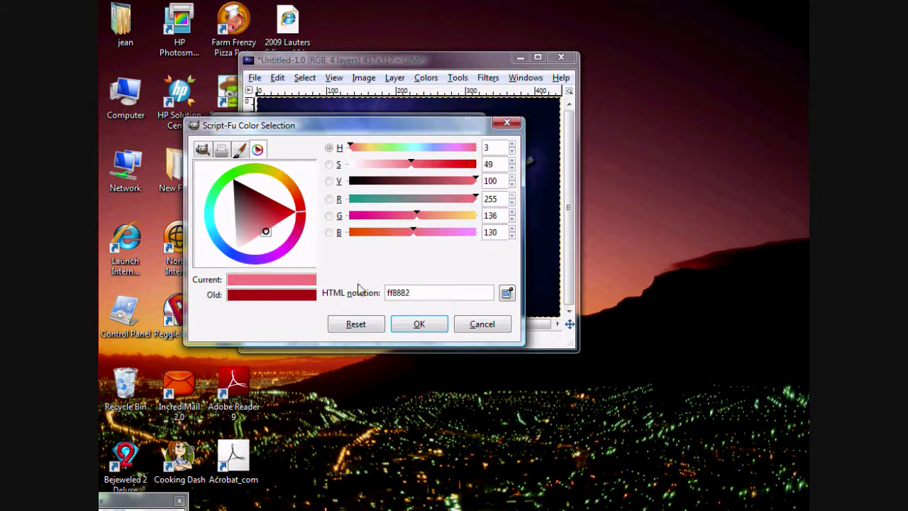
left_click(242, 151)
left_click(202, 150)
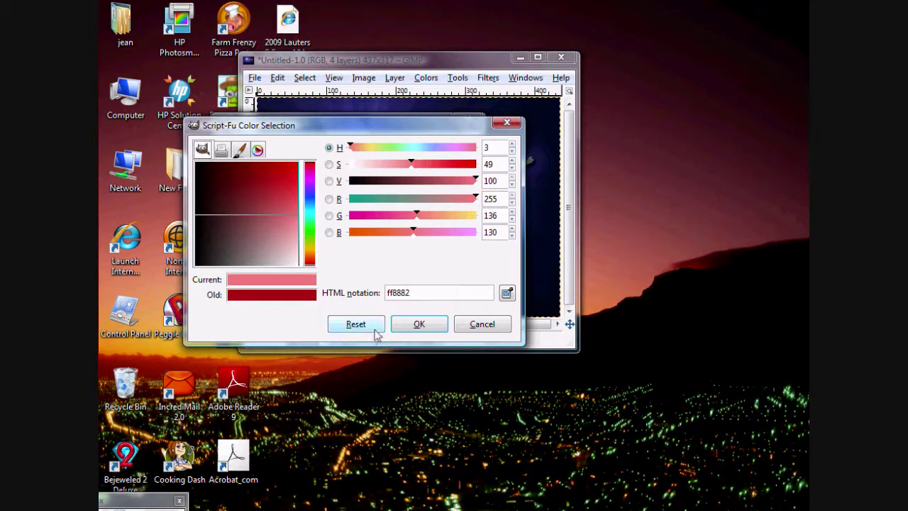
left_click(419, 326)
- Keep the Blackadder ITC font and change the glow colour to teal (about 1d8882)
left_click(354, 197)
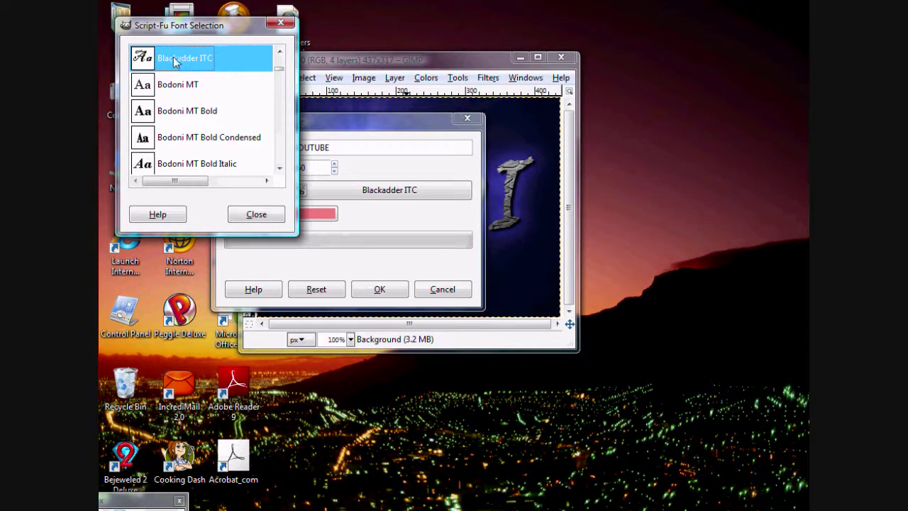
left_click(254, 215)
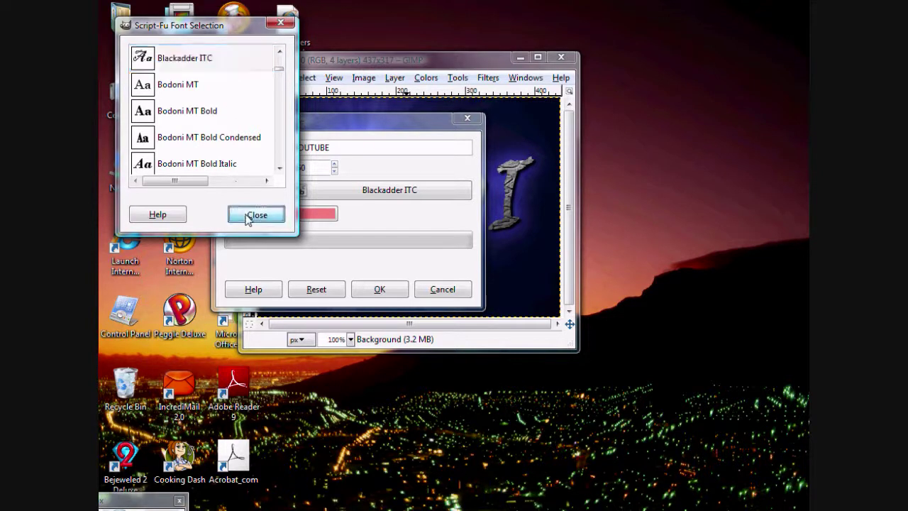
left_click(316, 215)
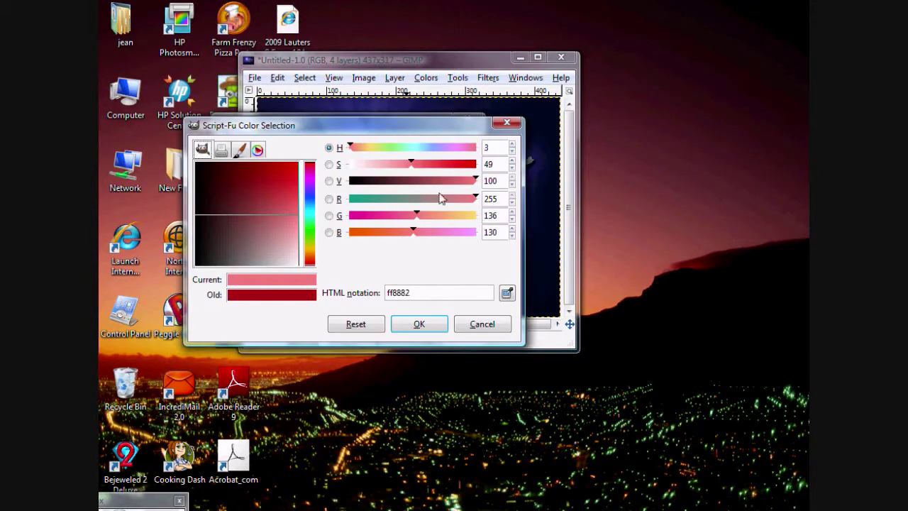
mouse_move(366, 197)
left_mouse_down()
mouse_move(380, 198)
mouse_move(363, 200)
left_mouse_up()
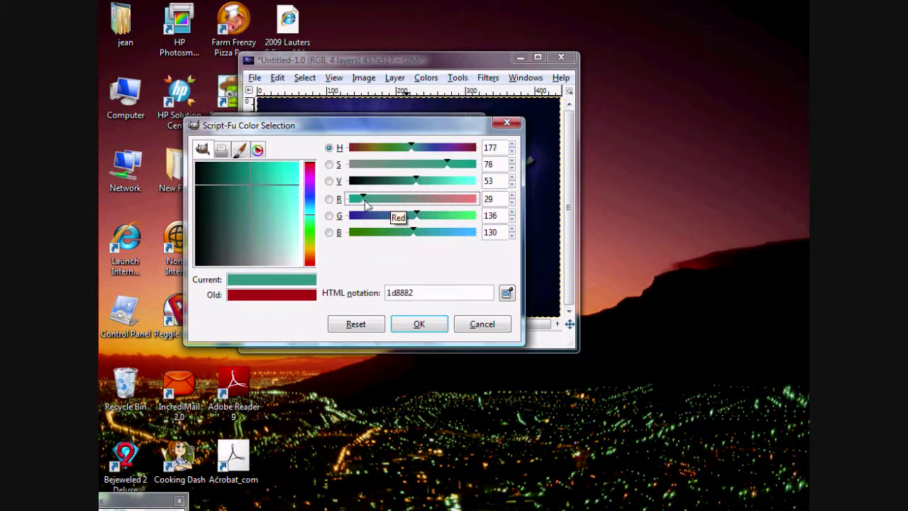
left_click(419, 323)
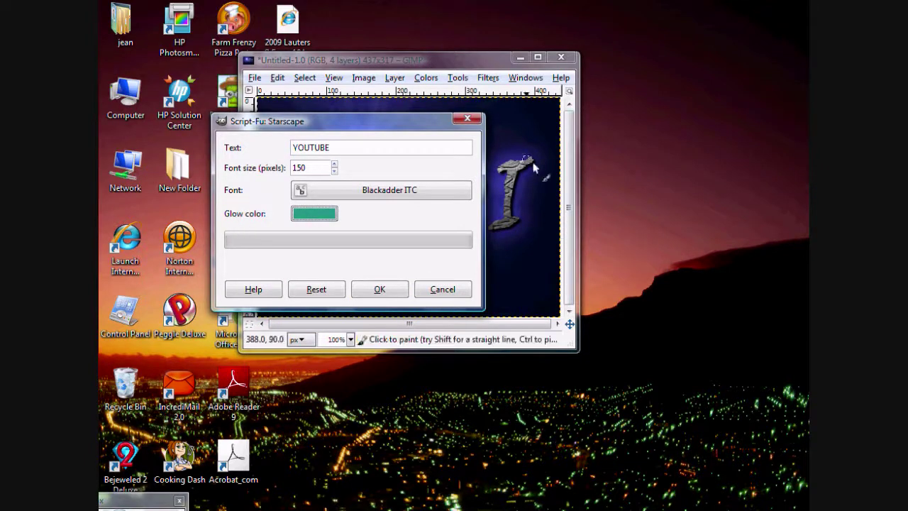
- Render the teal-glow YOUTUBE Starscape logo, then close that image without saving
left_click_drag(410, 128, 385, 124)
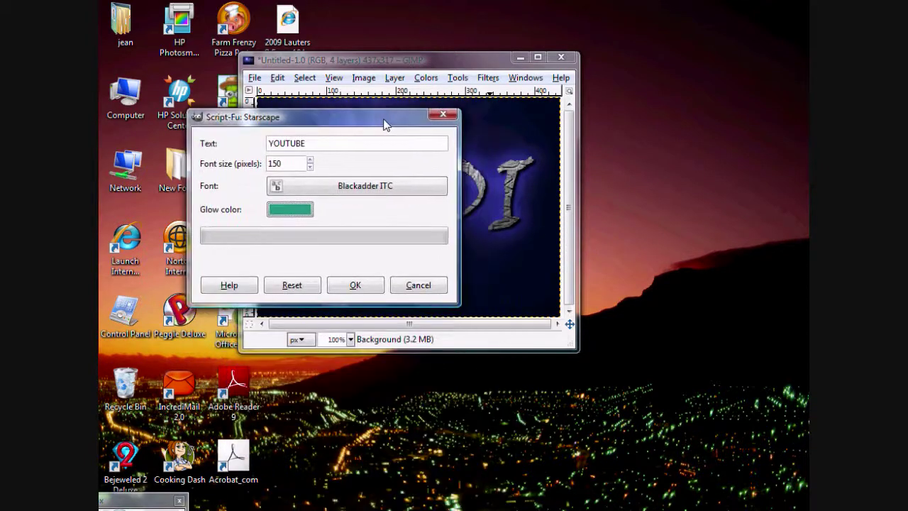
left_click(354, 287)
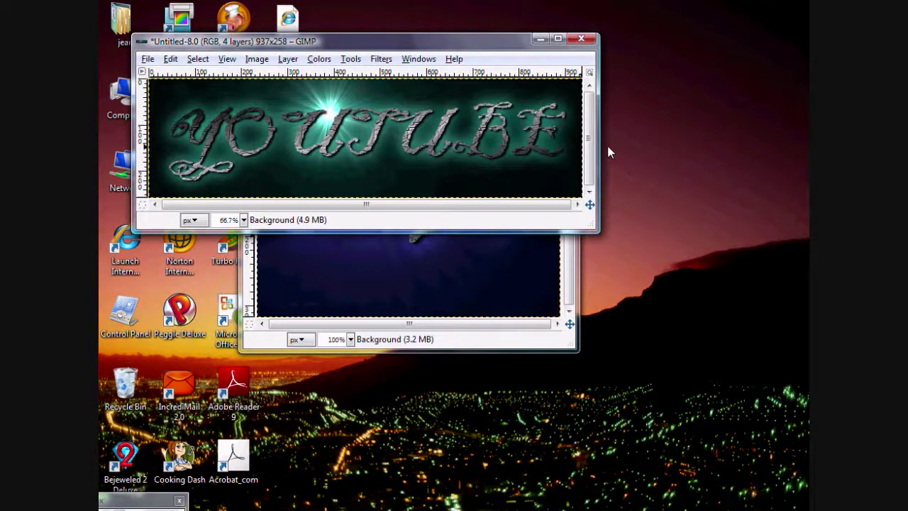
left_click(581, 38)
left_click(376, 203)
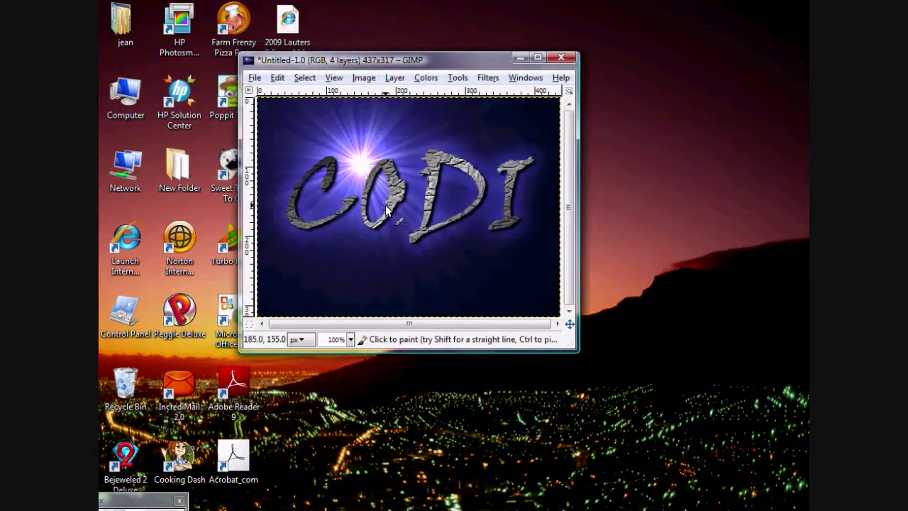
- Browse the File and Colors menus, cancelling the close of the CODI image
left_click(254, 79)
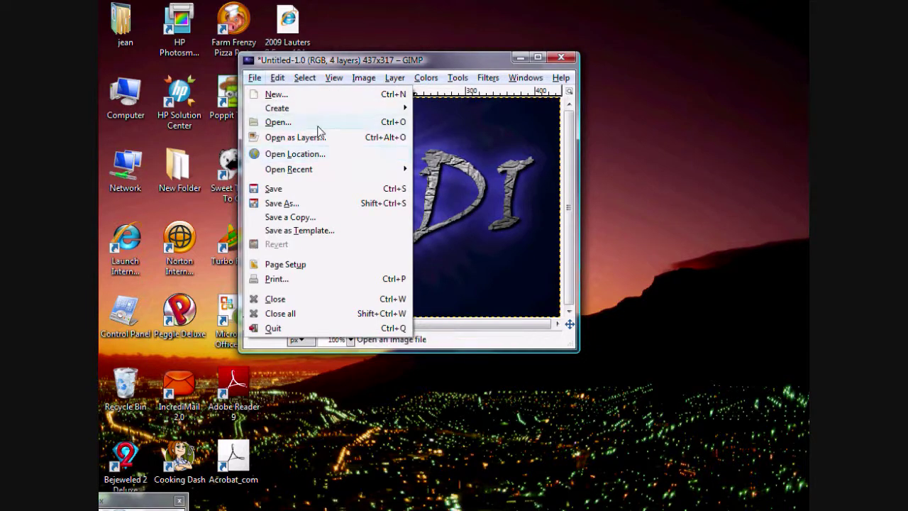
left_click(426, 78)
left_click(561, 62)
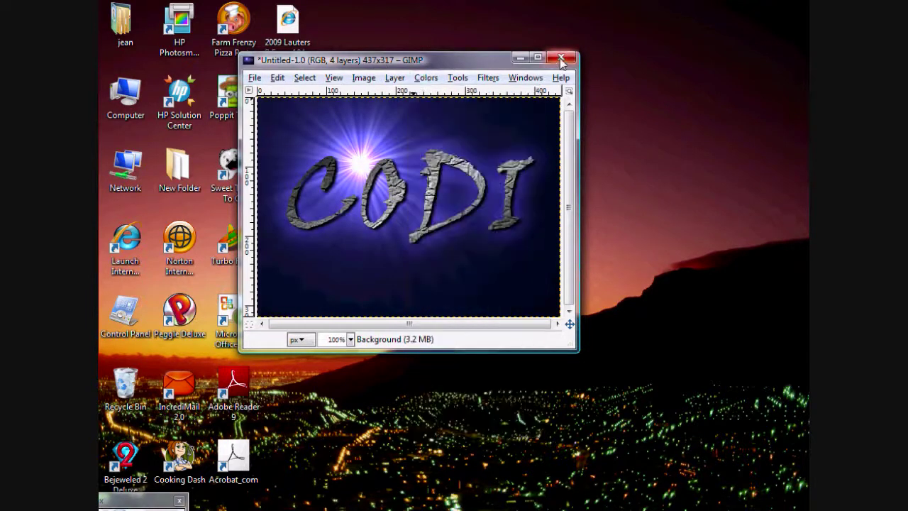
left_click(562, 60)
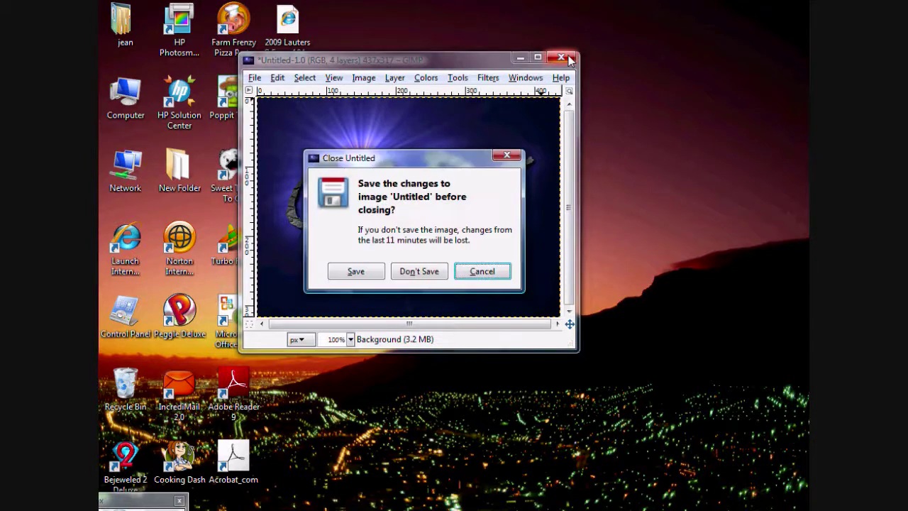
left_click(480, 276)
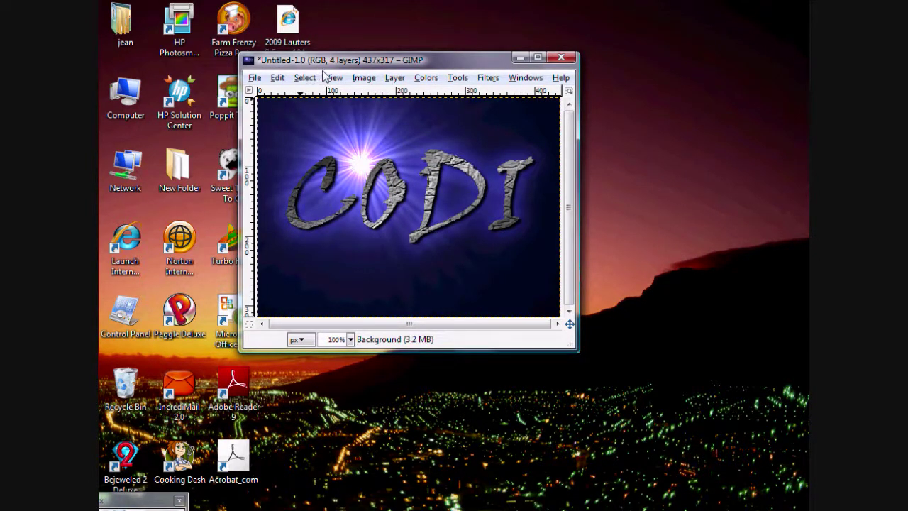
- Launch the Frosty logo script, prefilled with CODI, Gigi font and green background
left_click(254, 78)
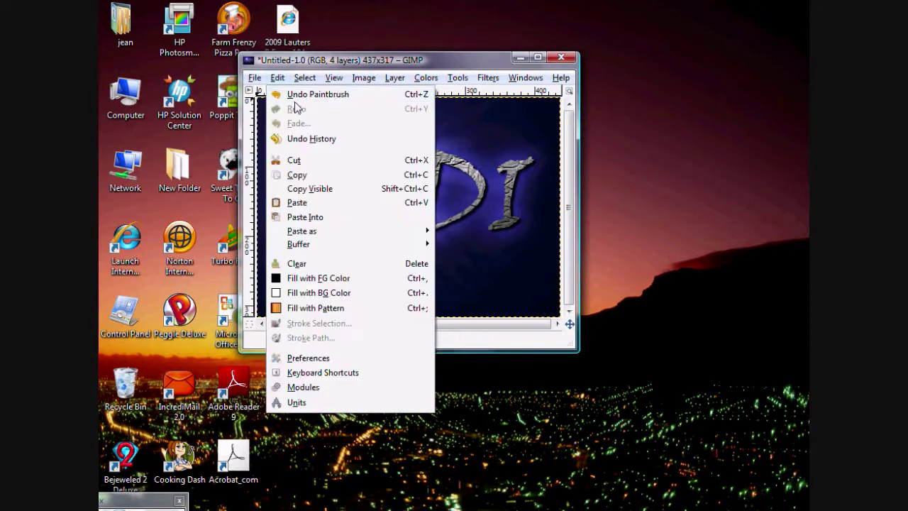
mouse_move(280, 108)
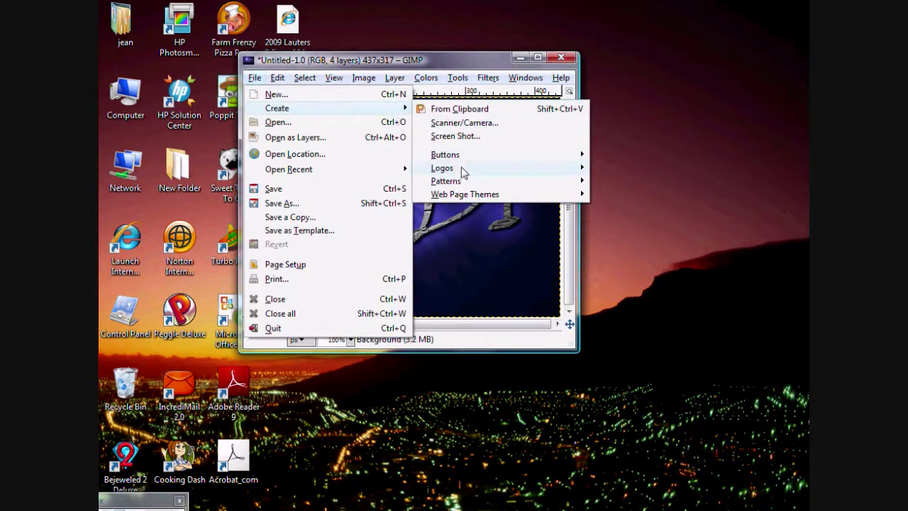
mouse_move(507, 171)
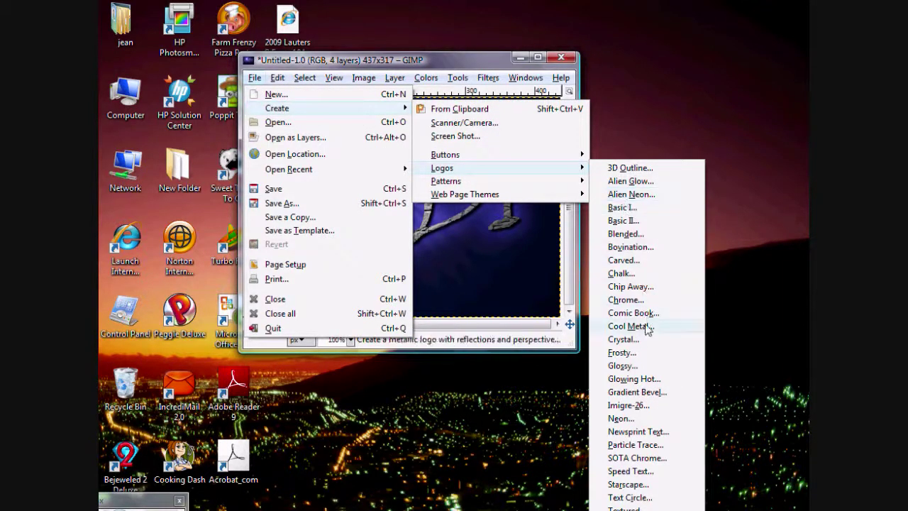
left_click(627, 352)
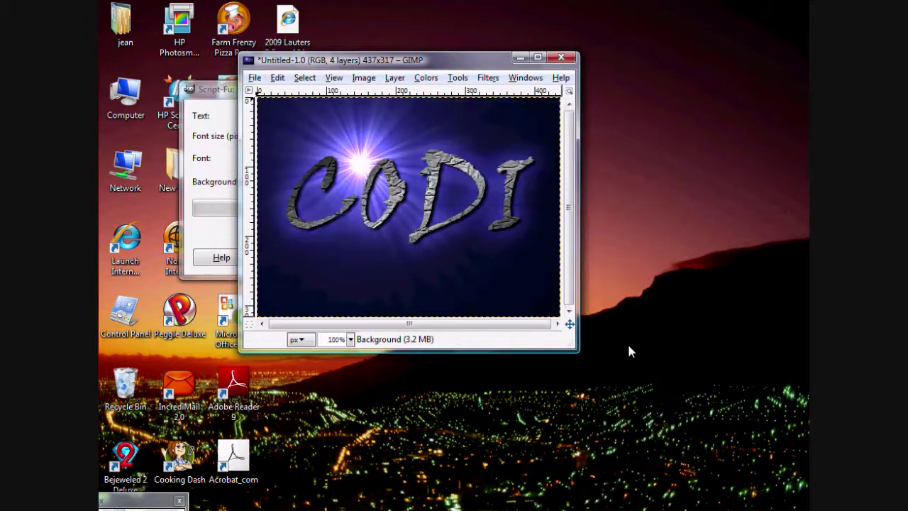
left_click(190, 89)
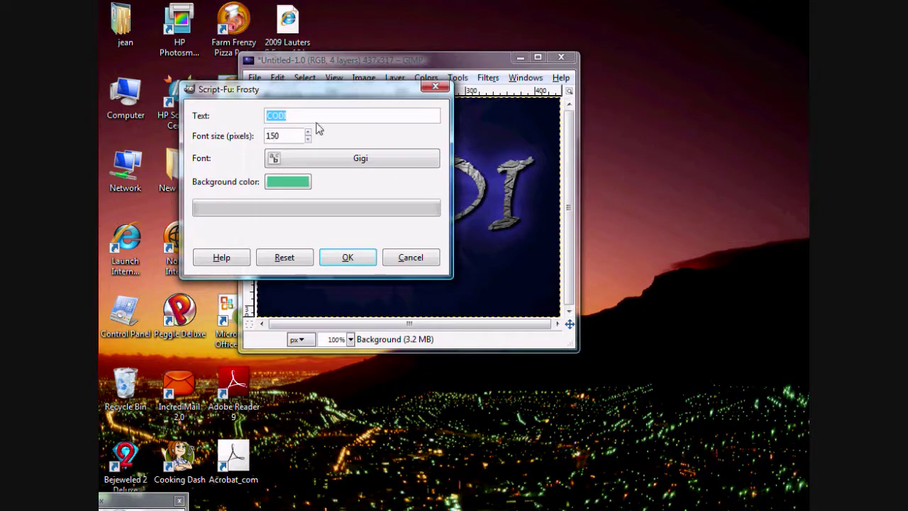
- Keep the Gigi font, set the Frosty background to purple (933cb3), and render the CODI logo
left_click(348, 162)
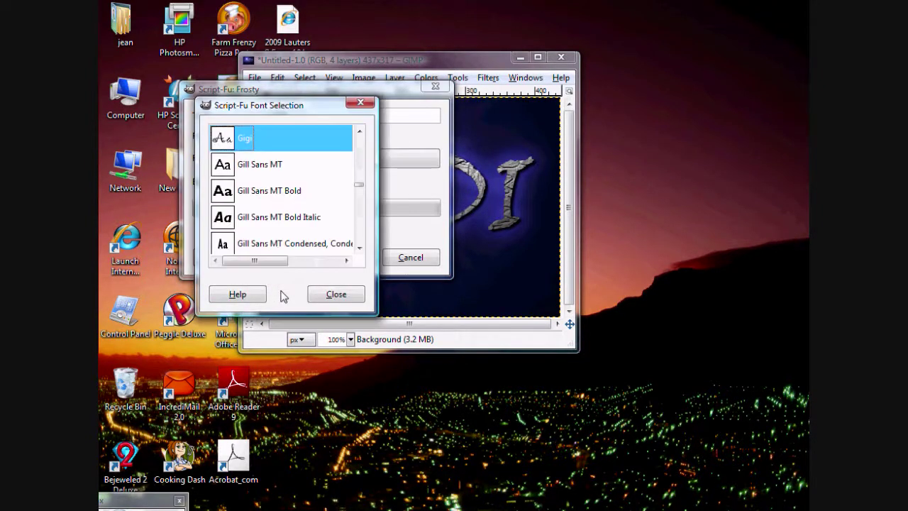
left_click(351, 106)
left_click(298, 182)
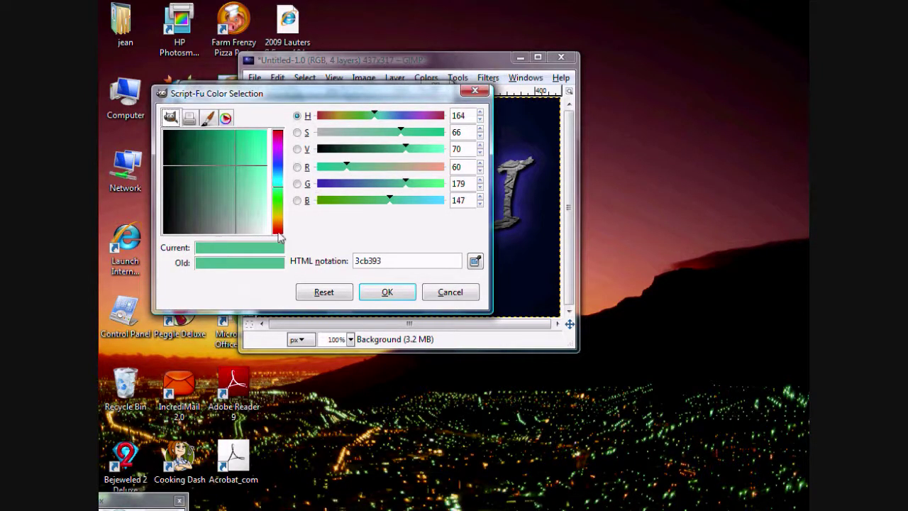
left_click_drag(280, 160, 280, 159)
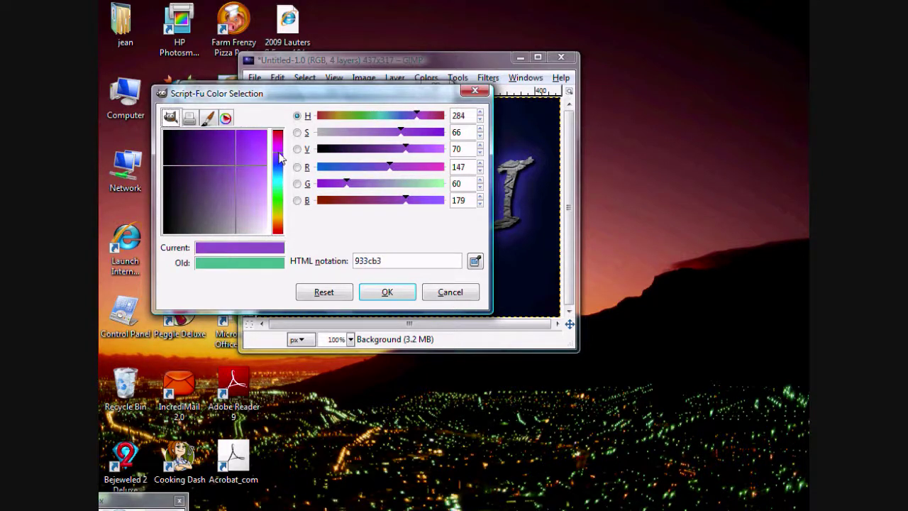
left_click(389, 291)
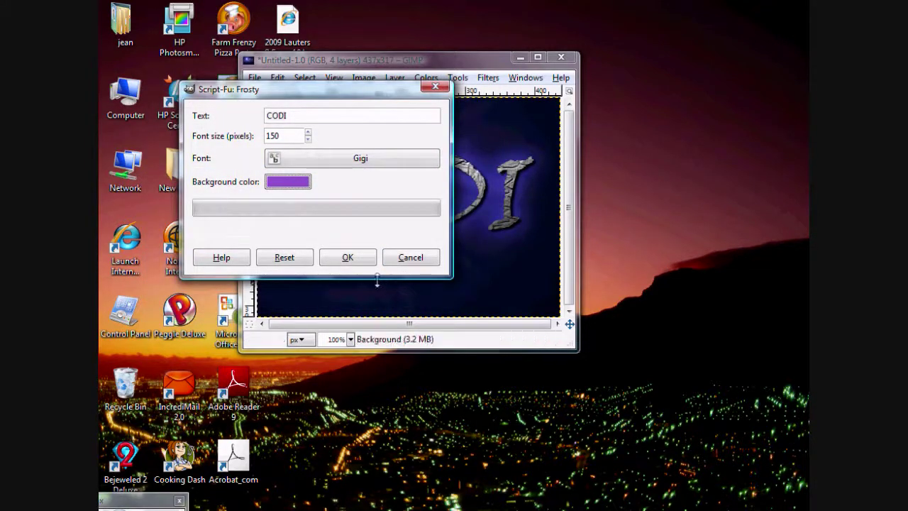
left_click(349, 260)
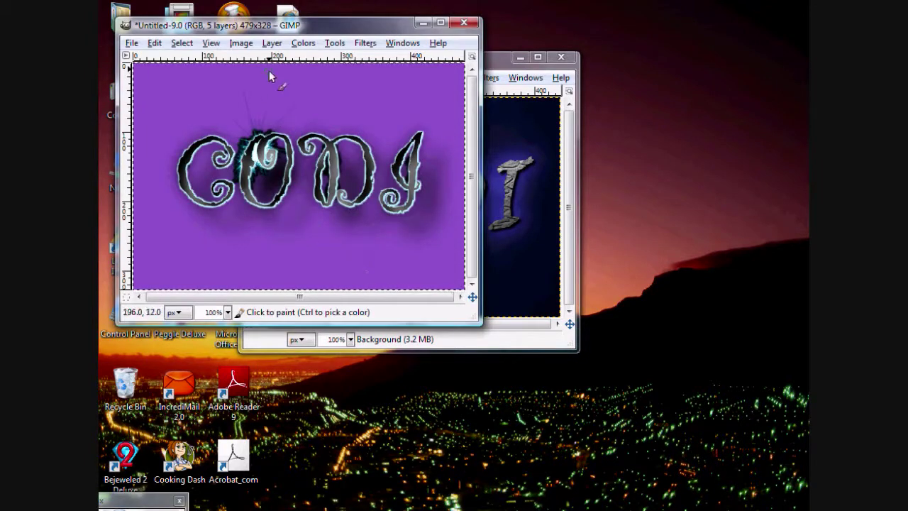
- Close the Frosty CODI logo image without saving it
left_click_drag(249, 23, 425, 79)
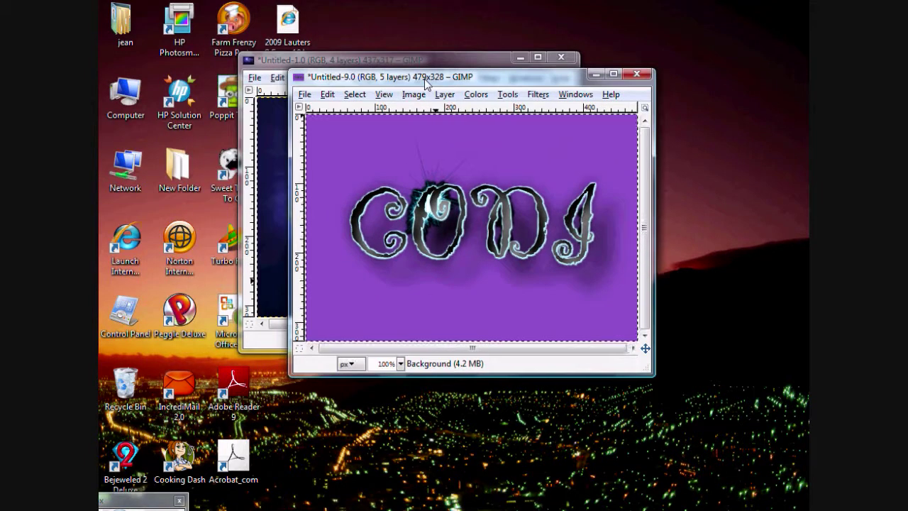
left_click(636, 74)
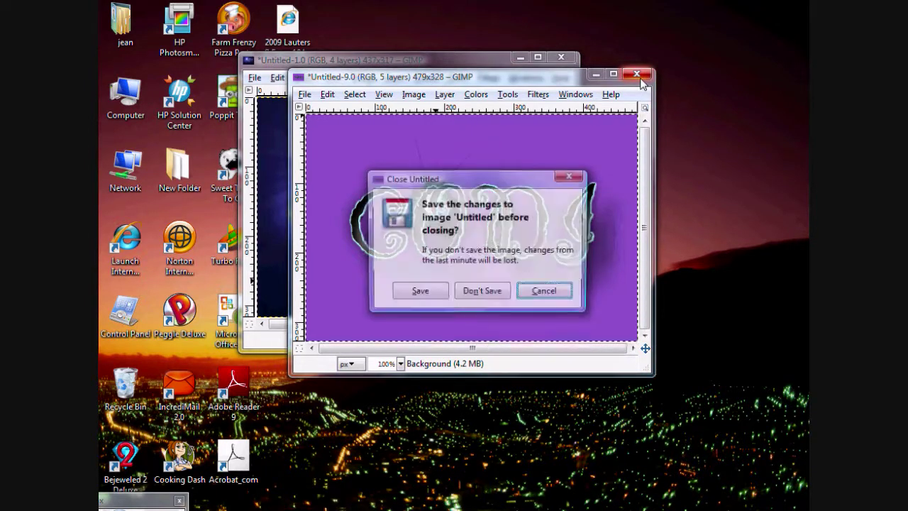
left_click(483, 292)
left_click(254, 77)
- Launch the Imigre-26 logo script and bring its settings dialog forward
mouse_move(401, 110)
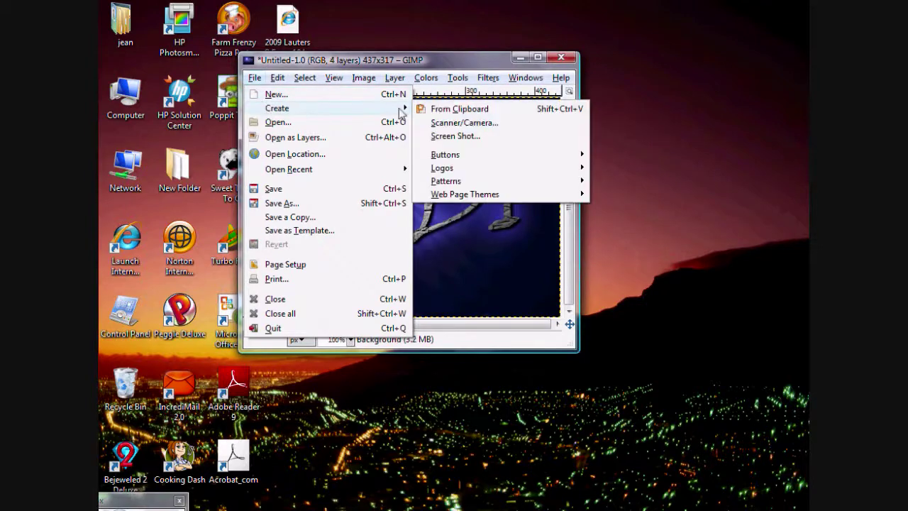
mouse_move(546, 172)
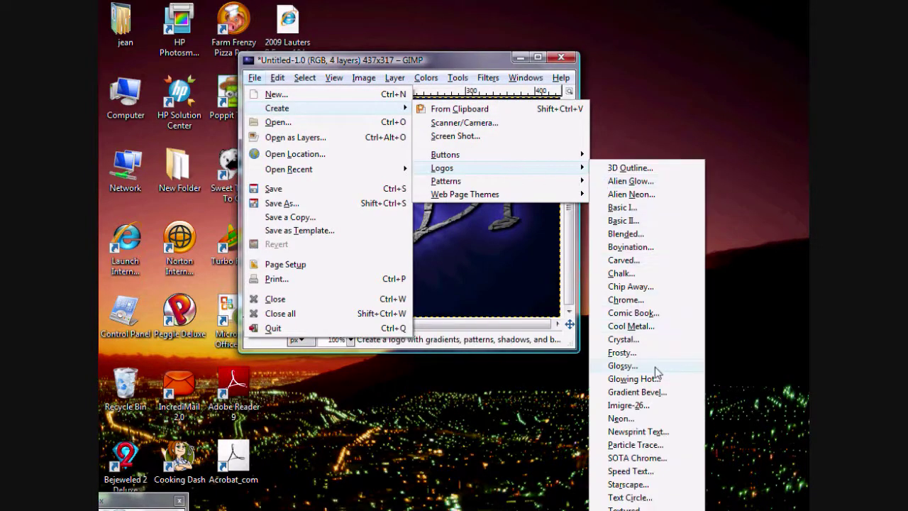
left_click(647, 409)
left_click(182, 45)
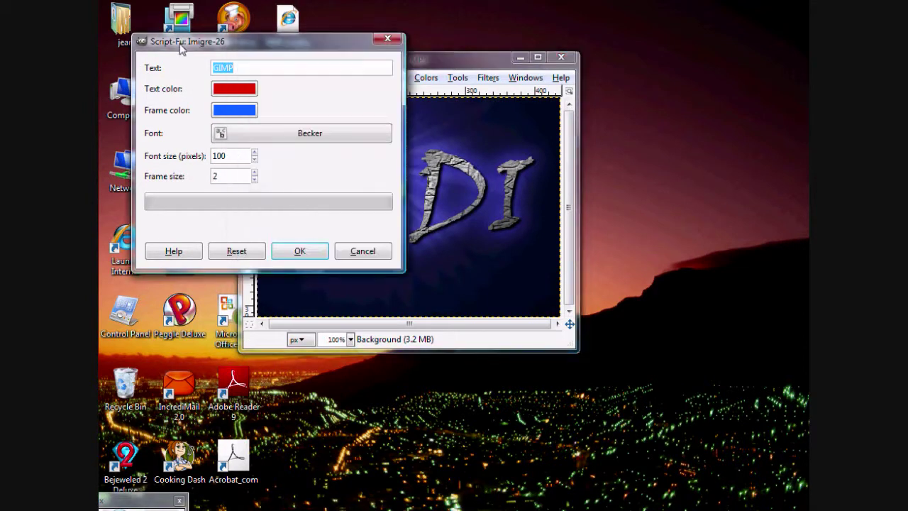
- Choose the Signature Thin font and render the red-and-blue GIMP Imigre-26 logo
left_click(238, 141)
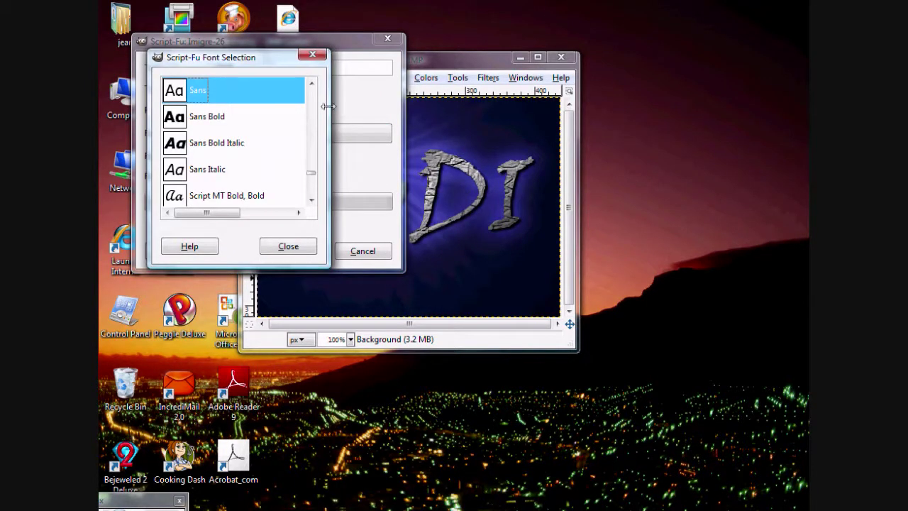
scroll(261, 199, "down", 10)
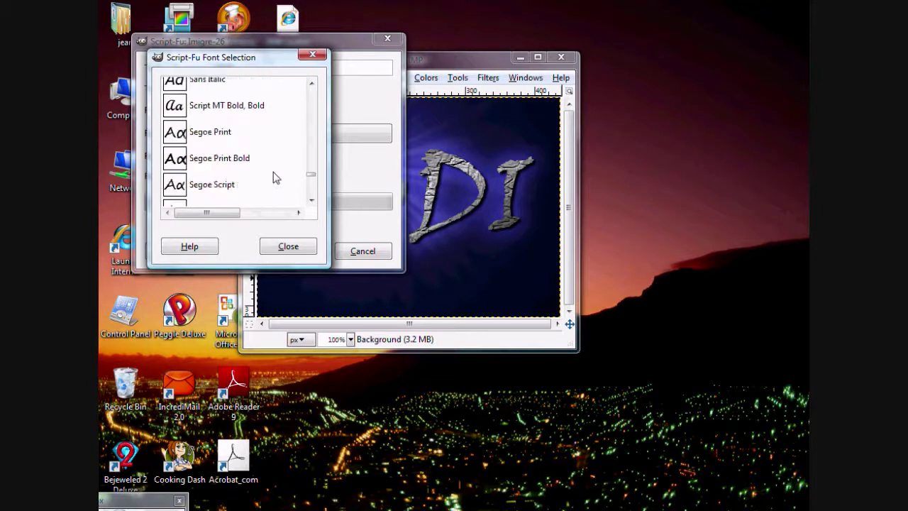
scroll(221, 151, "up", 2)
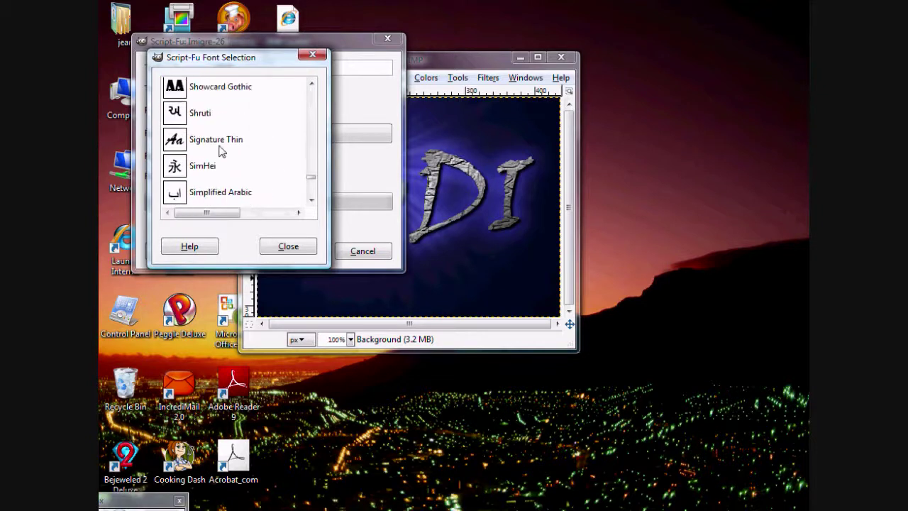
left_click(196, 142)
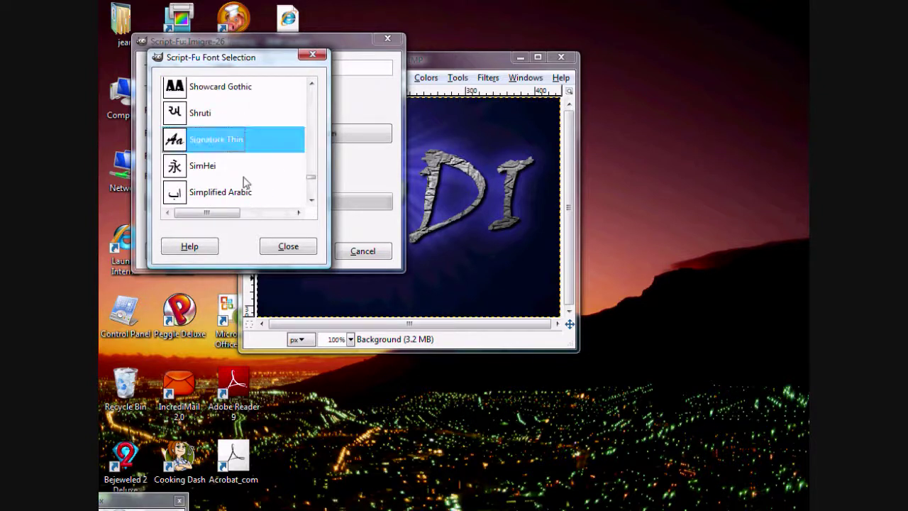
left_click(288, 246)
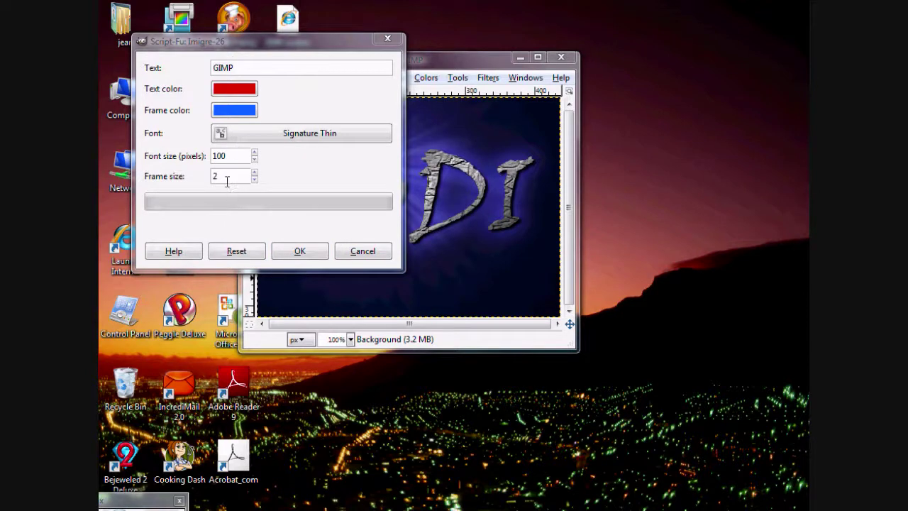
left_click(295, 254)
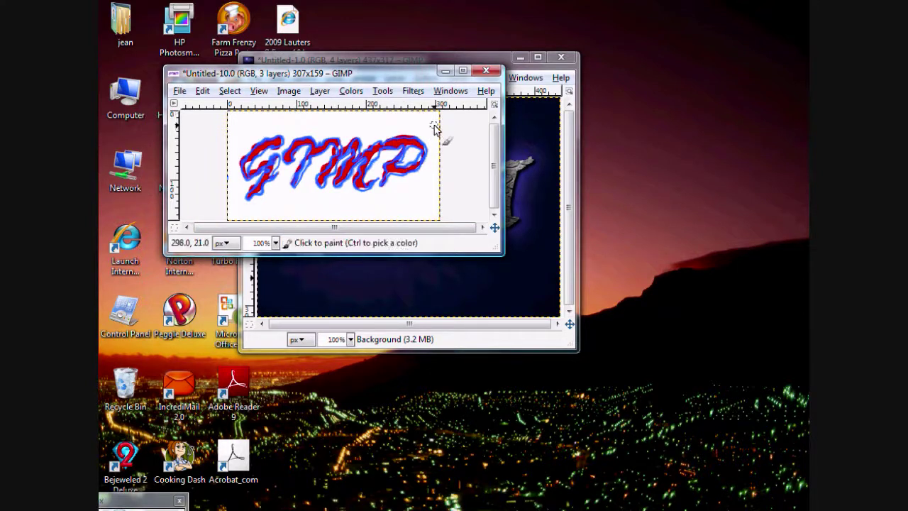
- Paint a thick black brush stroke across the red-and-blue Imigre-26 GIMP logo text
mouse_move(433, 126)
left_mouse_down()
mouse_move(365, 172)
mouse_move(275, 194)
mouse_move(240, 165)
mouse_move(367, 163)
mouse_move(284, 157)
mouse_move(368, 147)
mouse_move(328, 132)
mouse_move(383, 145)
mouse_move(232, 159)
mouse_move(391, 152)
mouse_move(246, 172)
mouse_move(439, 180)
mouse_move(237, 184)
mouse_move(304, 186)
mouse_move(247, 184)
mouse_move(252, 178)
mouse_move(259, 183)
mouse_move(245, 201)
mouse_move(397, 180)
mouse_move(423, 170)
mouse_move(375, 177)
mouse_move(407, 171)
mouse_move(393, 169)
mouse_move(421, 136)
mouse_move(425, 151)
mouse_move(407, 148)
mouse_move(383, 165)
mouse_move(394, 173)
mouse_move(364, 166)
mouse_move(333, 186)
mouse_move(392, 193)
left_mouse_up()
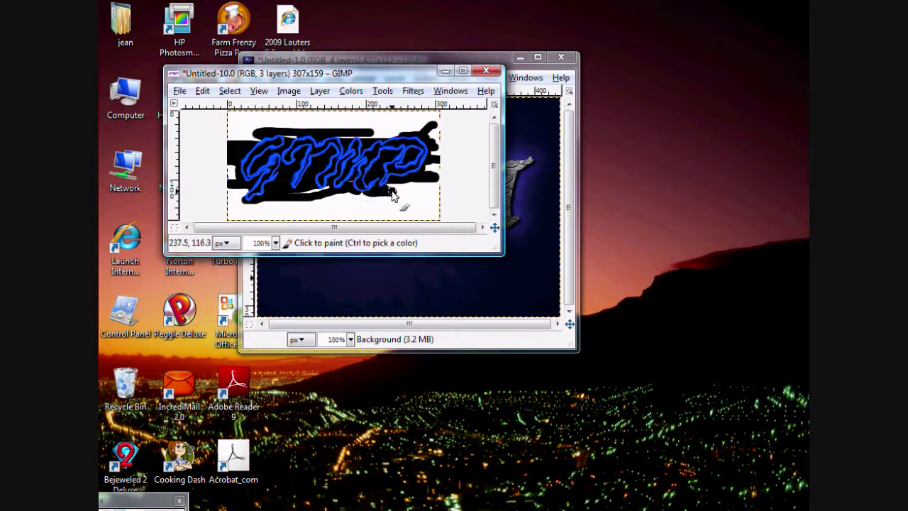
- Close the scribbled logo image without saving it
left_click(486, 71)
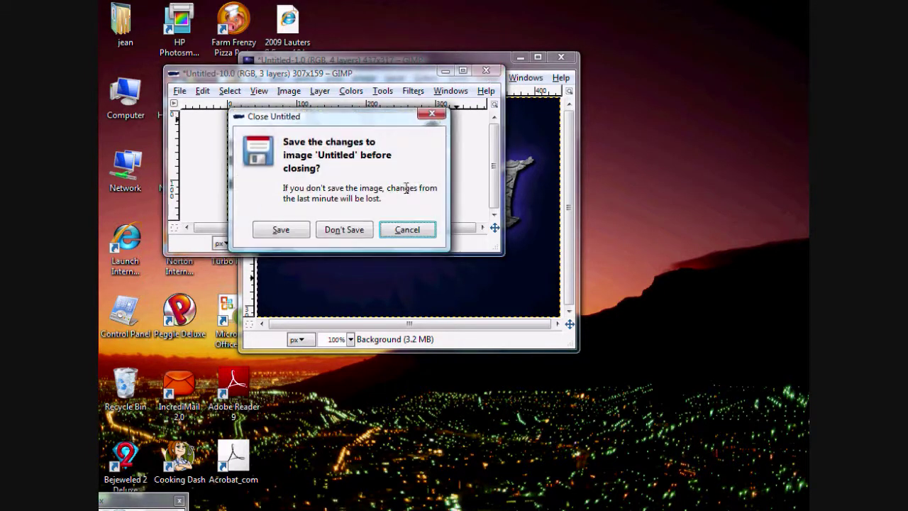
left_click(357, 229)
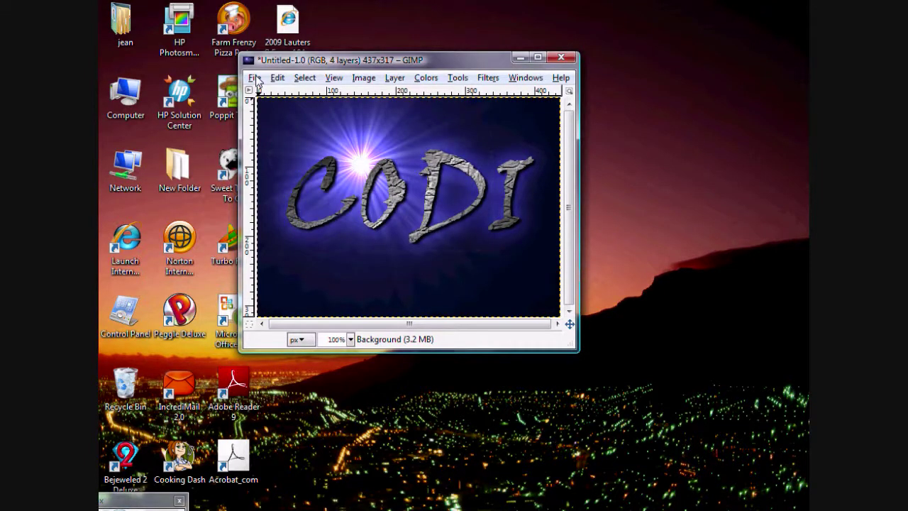
left_click(257, 78)
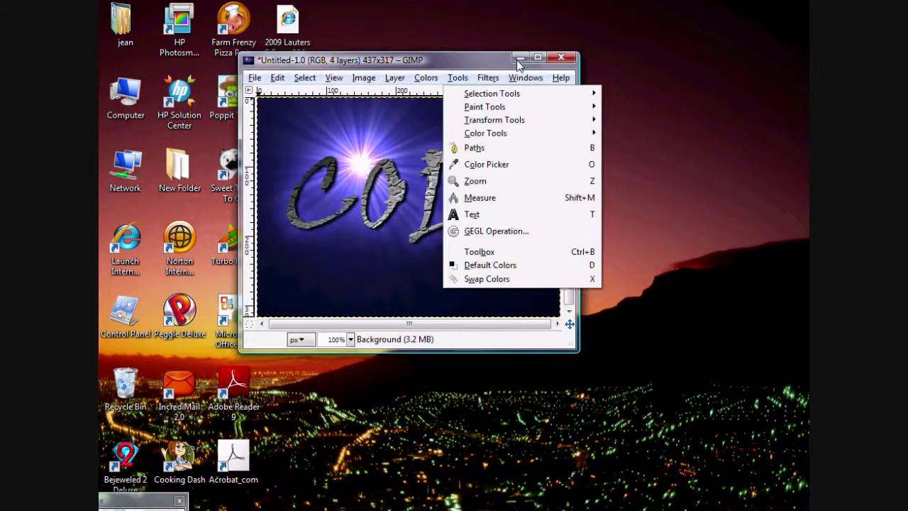
left_click(485, 5)
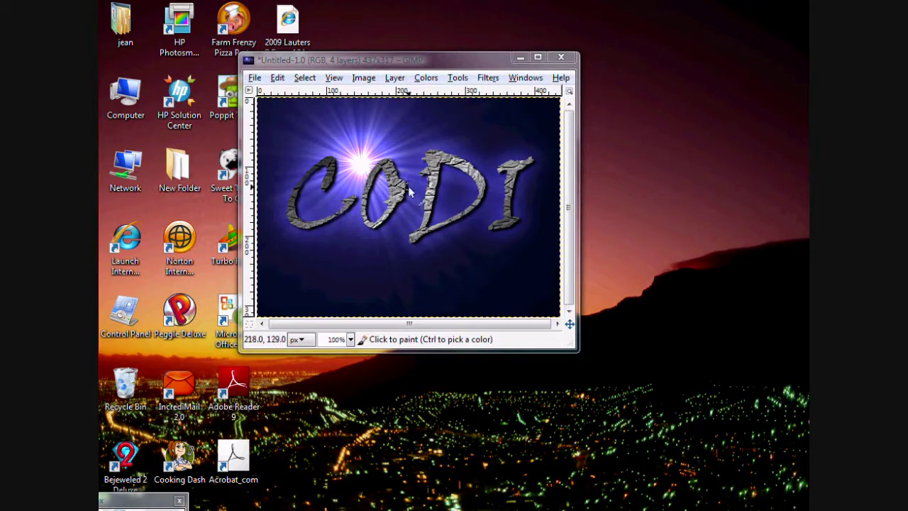
- Save the starry CODI image as CODI1.xcf in Pictures, then quit GIMP
left_click(561, 58)
left_click(360, 276)
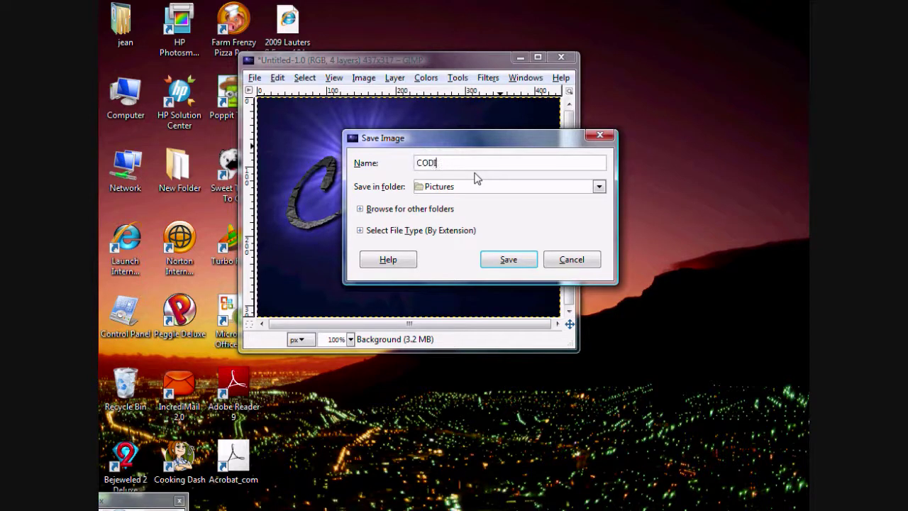
type("CODI1.xcf")
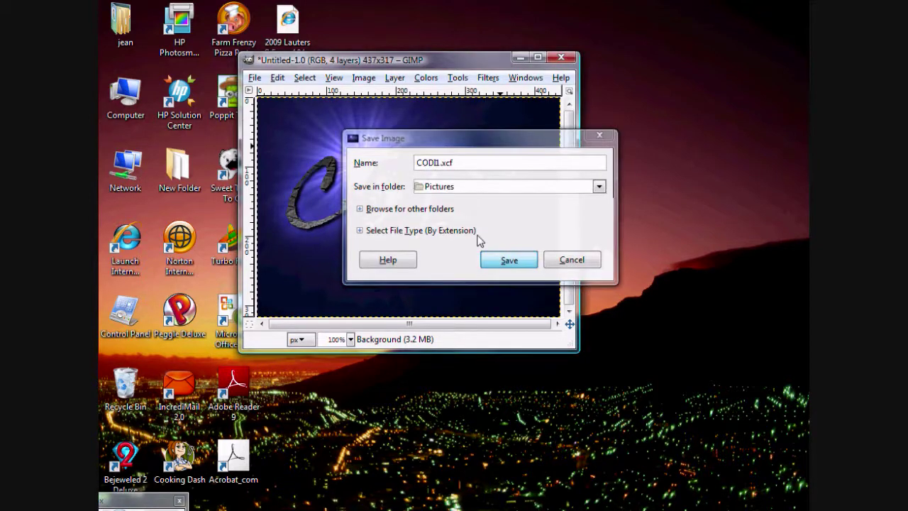
left_click(508, 259)
left_click(566, 57)
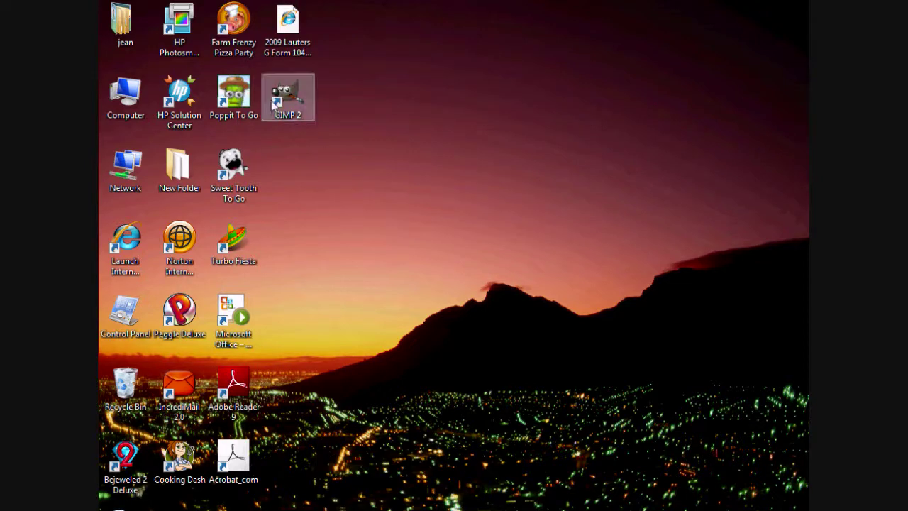
- Relaunch GIMP, create an image from the clipboard's CODI logo, then close it with Don't Save
double_click(273, 105)
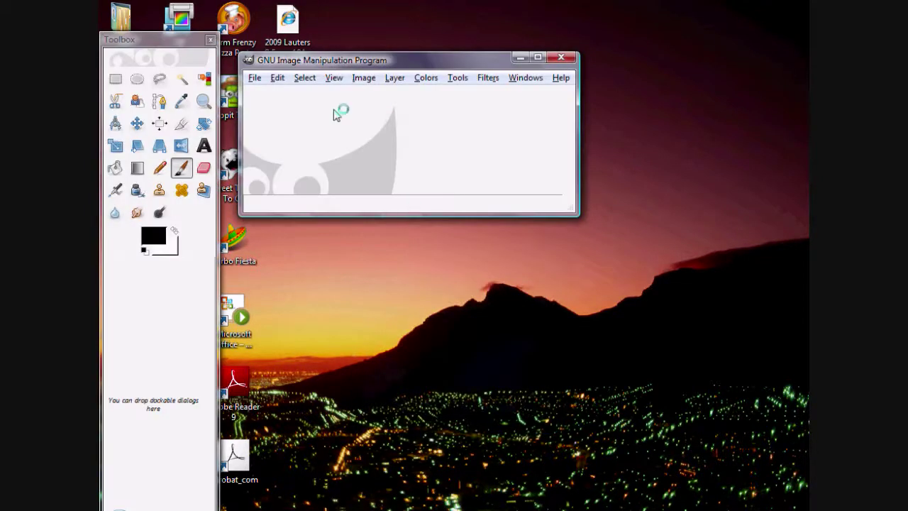
left_click(255, 78)
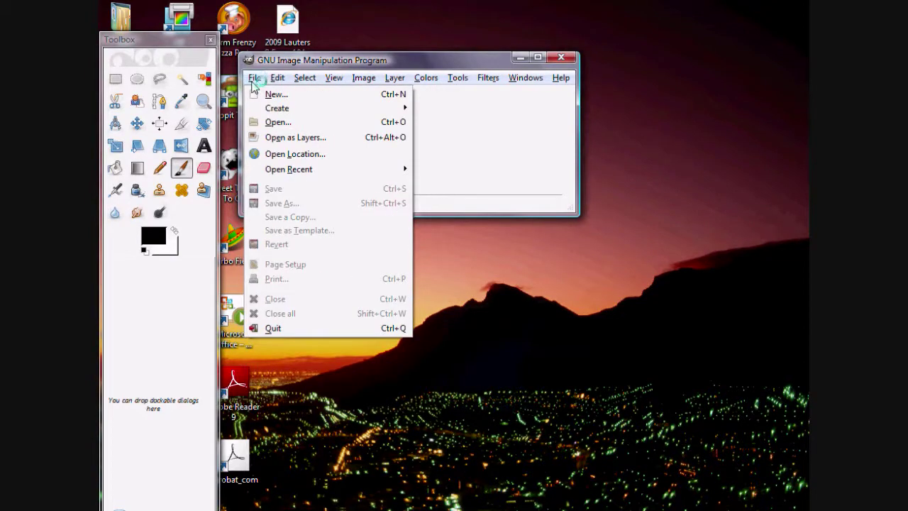
mouse_move(354, 108)
left_click(475, 111)
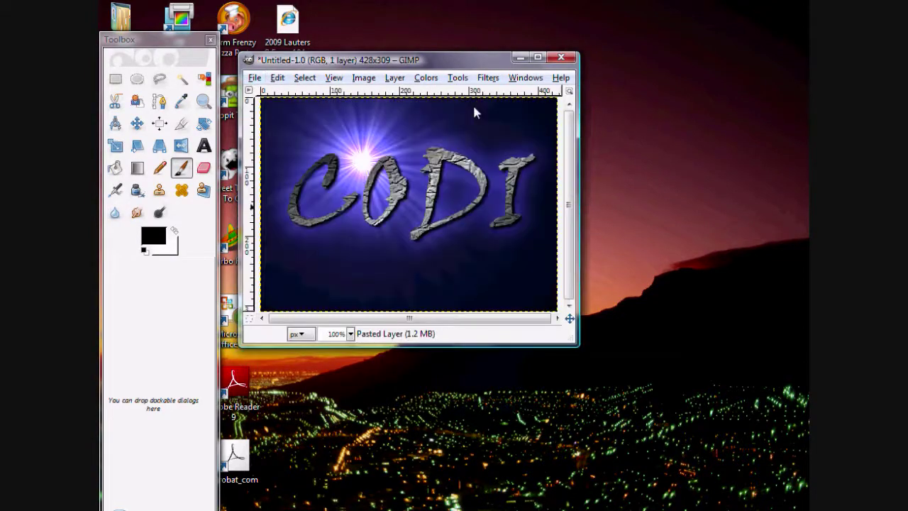
left_click(560, 57)
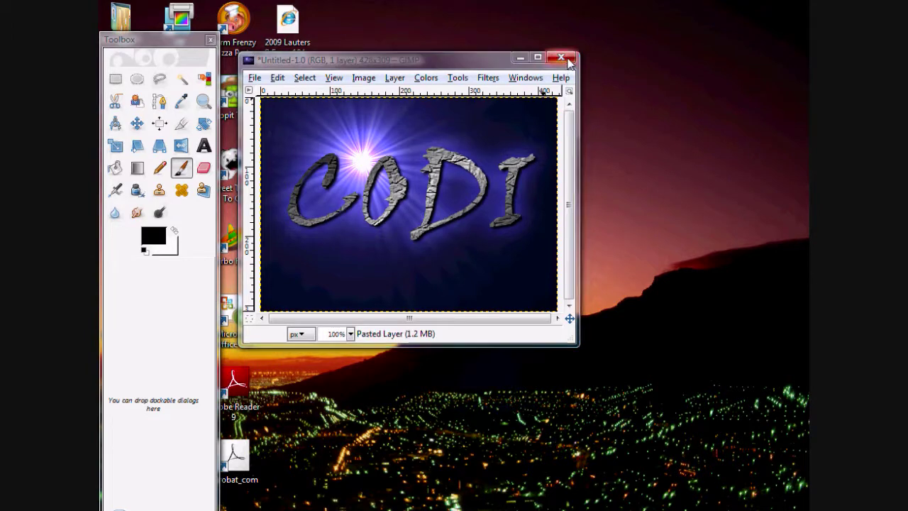
left_click(419, 268)
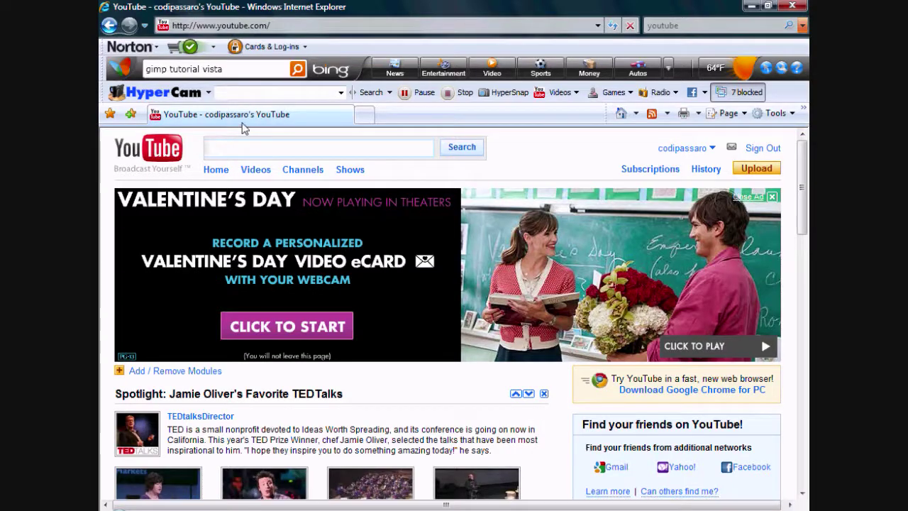
- Open a new Internet Explorer tab and load IMAGE.GOOGLE.COM
left_click(365, 114)
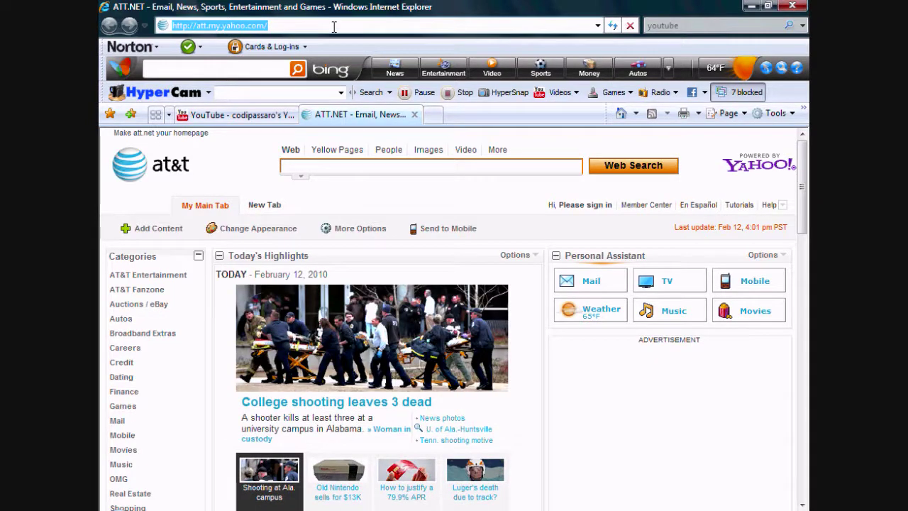
key("BackSpace")
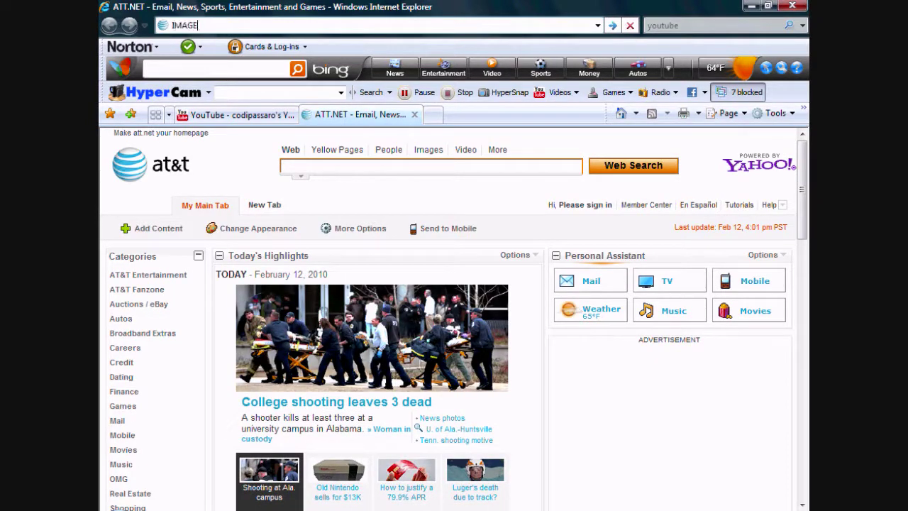
type("IMAGE.GOOGLE.")
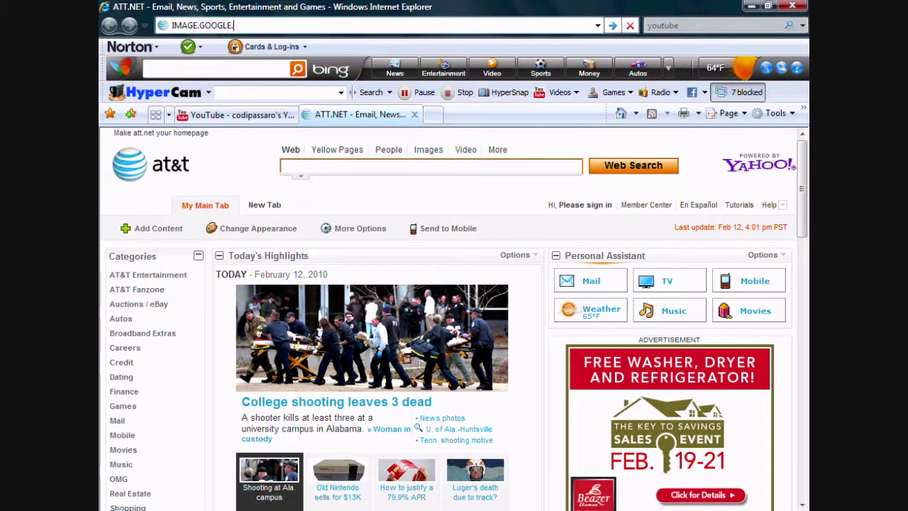
type("COM")
key("Return")
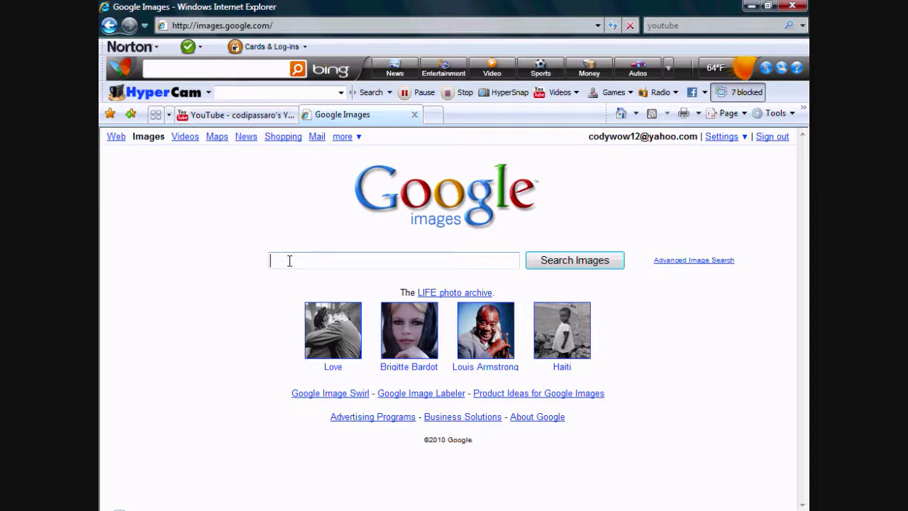
- Search Google Images for a celebrity face photo and copy the full-size image
type("mil")
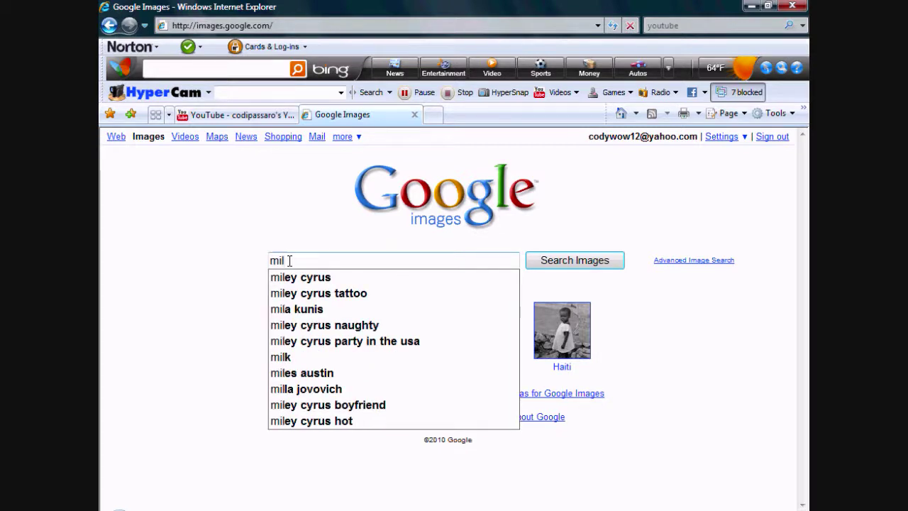
type("ey cyrus ")
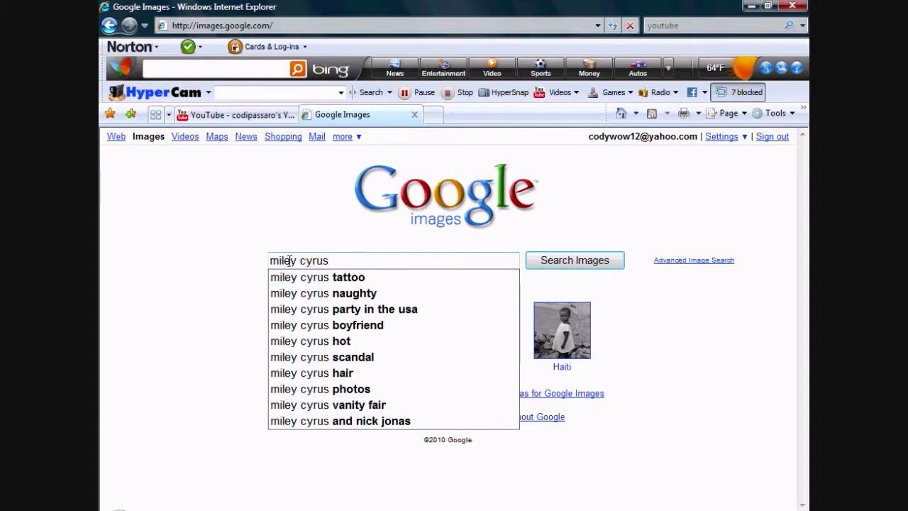
type("face")
key("Return")
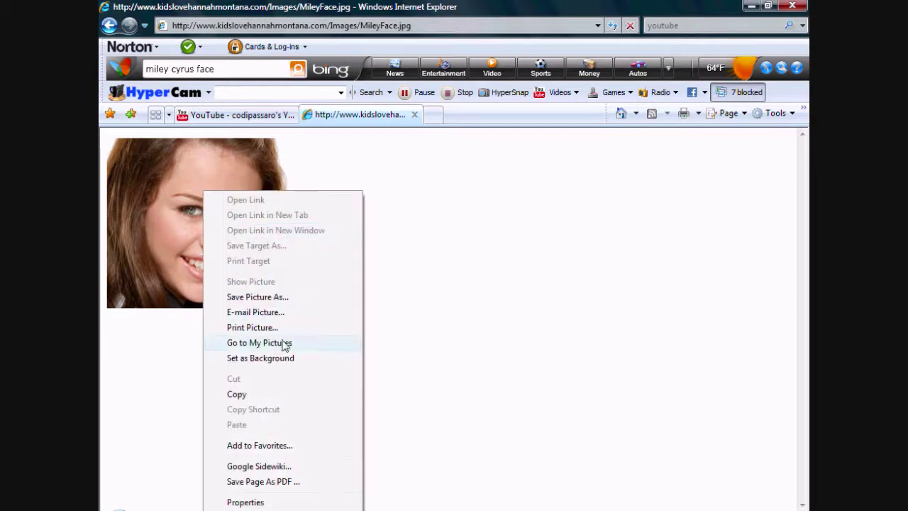
left_click(237, 393)
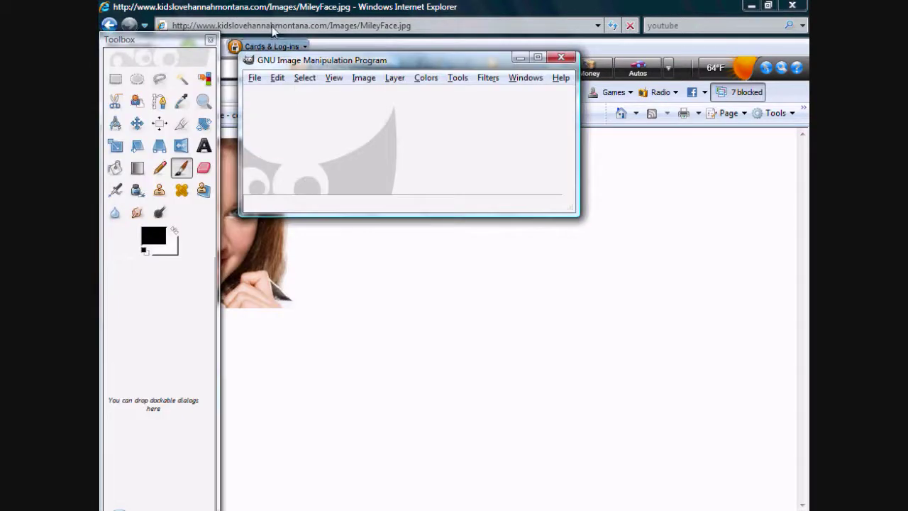
- Create a new 281x245 image from the copied face photo and maximize its window
left_click(254, 79)
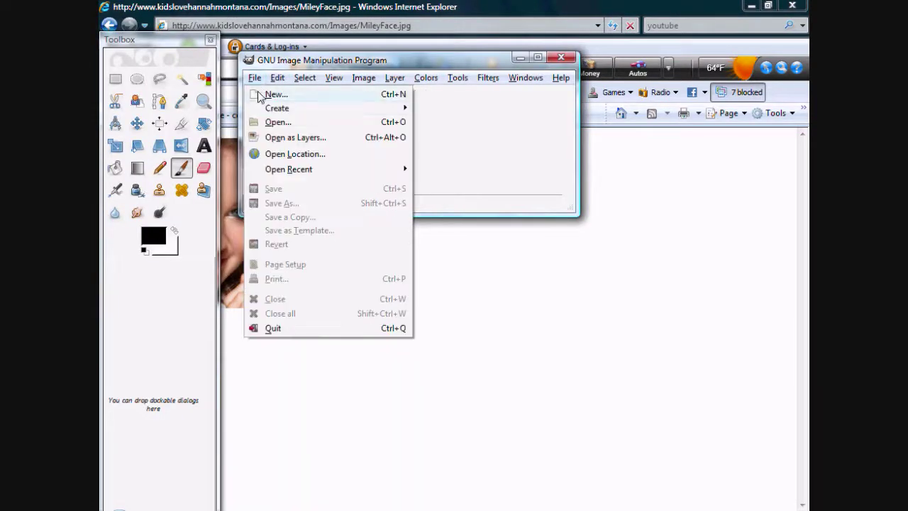
mouse_move(340, 113)
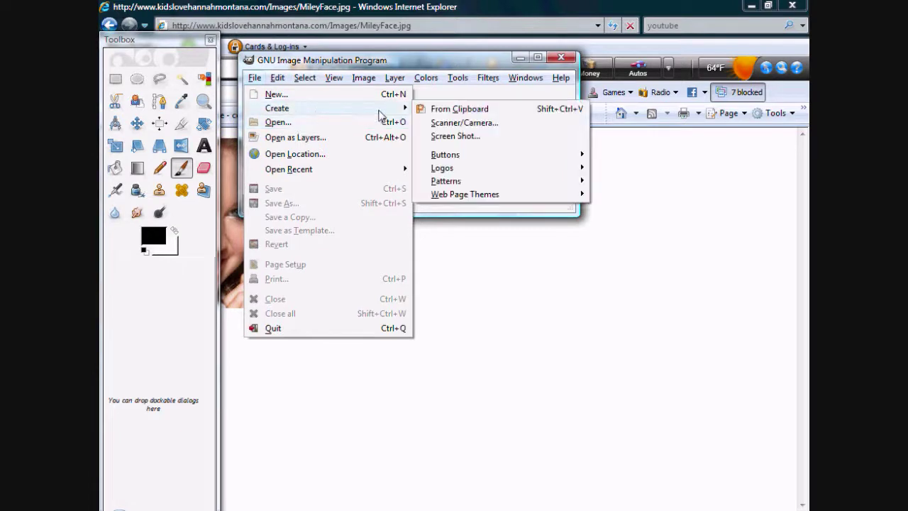
left_click(460, 109)
left_click(538, 56)
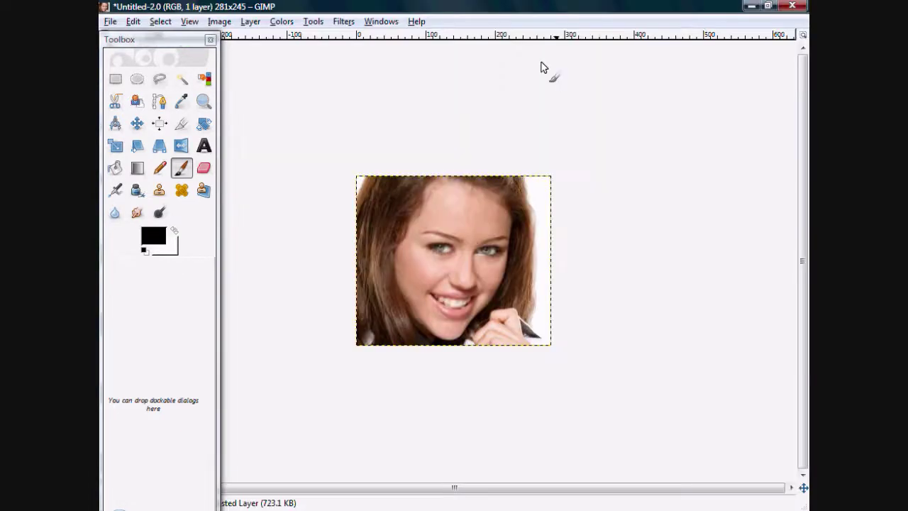
- Zoom in two steps on the face with the Zoom tool
left_click(203, 101)
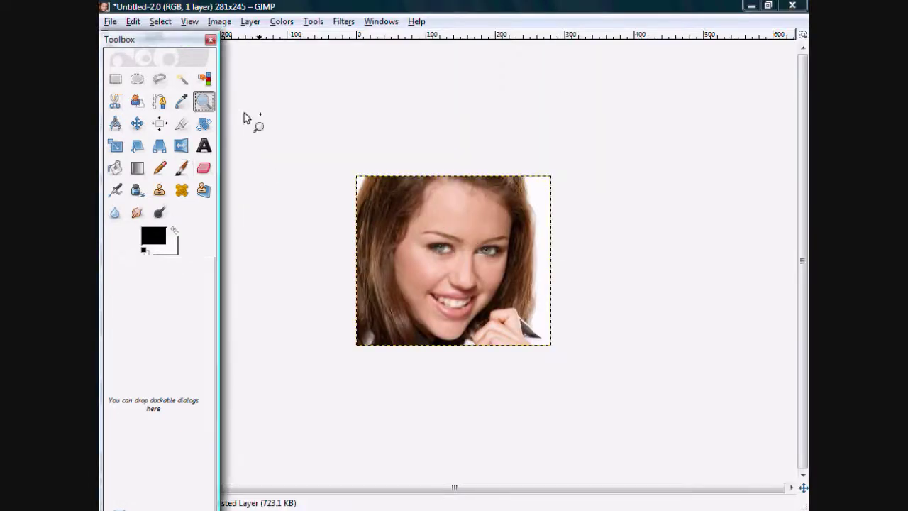
left_click(438, 264)
left_click(438, 264)
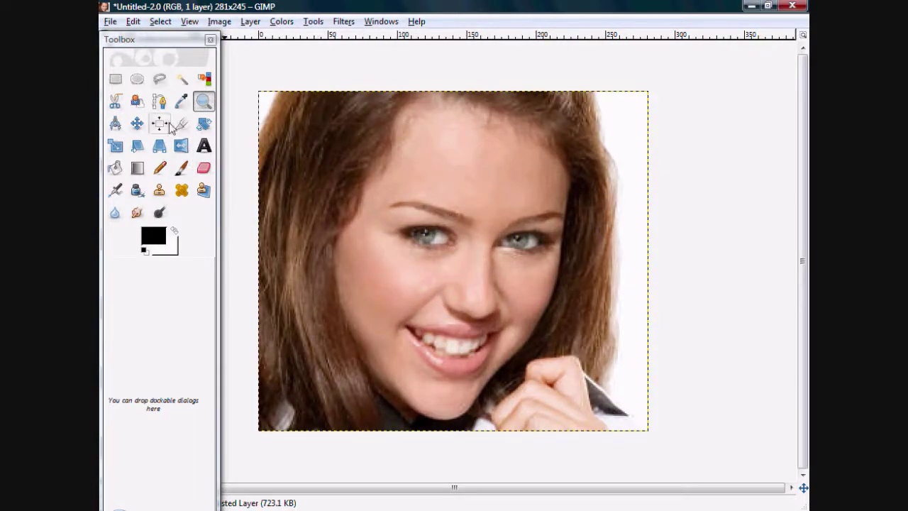
left_click(116, 79)
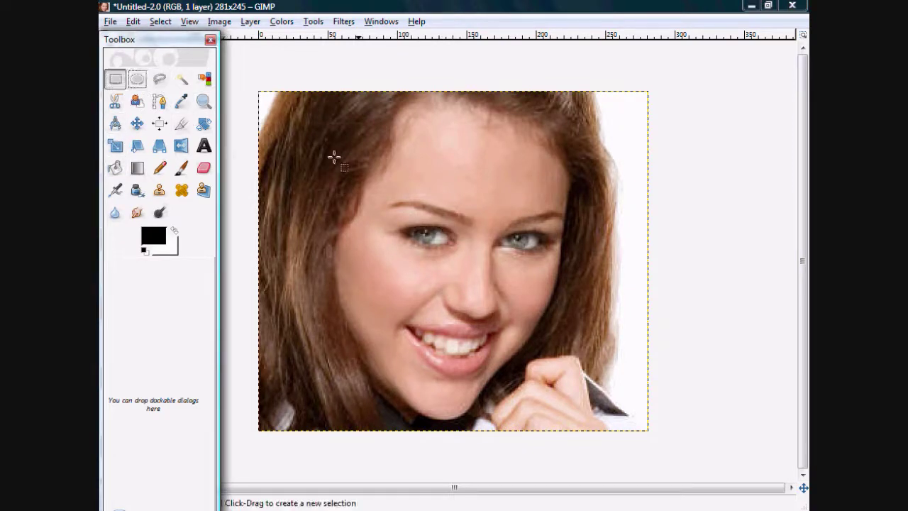
- Select a rectangle around the left eye and apply Colors > Invert to it
mouse_move(461, 234)
left_mouse_down()
mouse_move(409, 247)
mouse_move(463, 226)
left_mouse_up()
left_click_drag(404, 225, 452, 244)
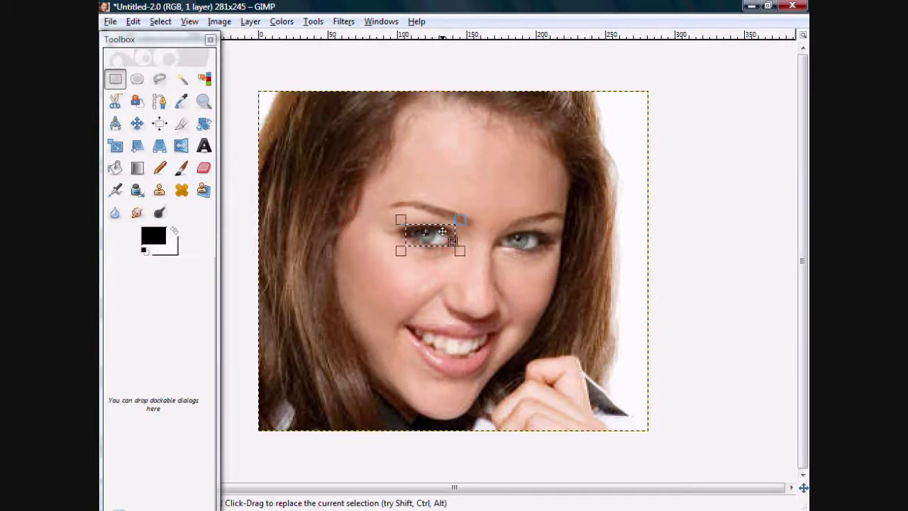
right_click(443, 234)
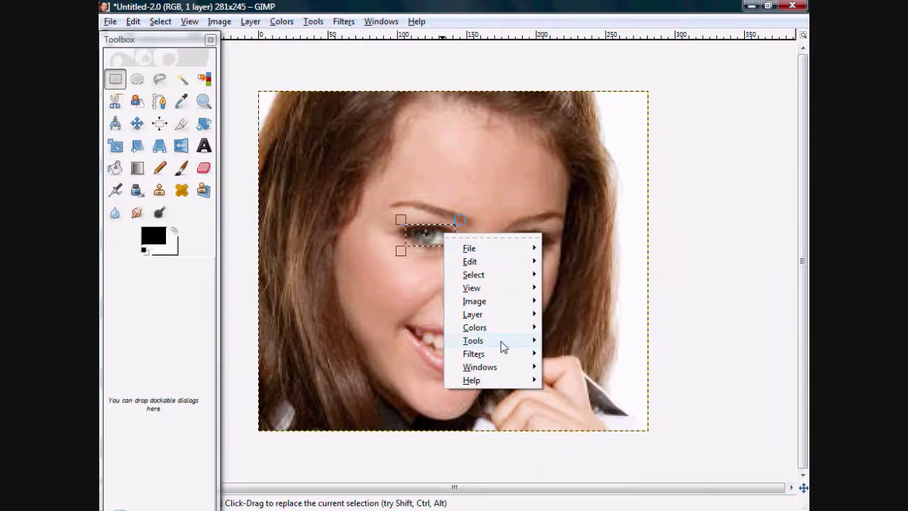
mouse_move(502, 345)
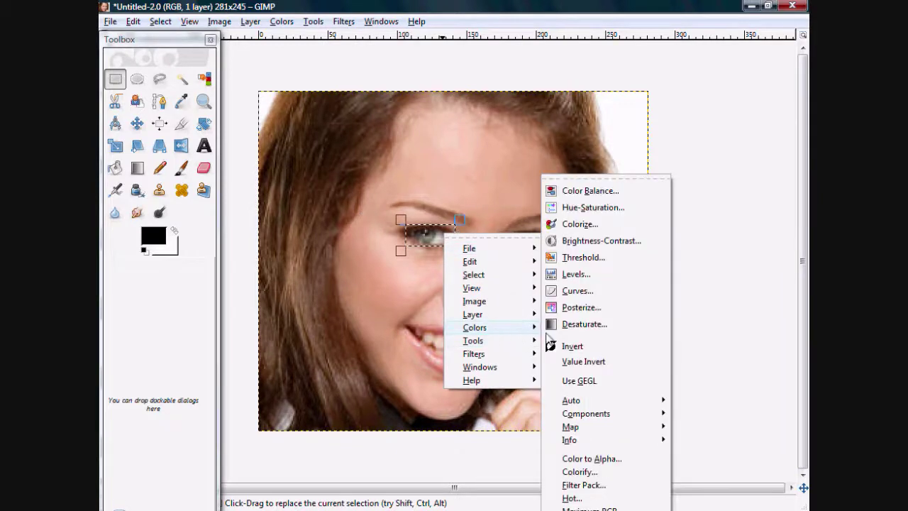
left_click(586, 347)
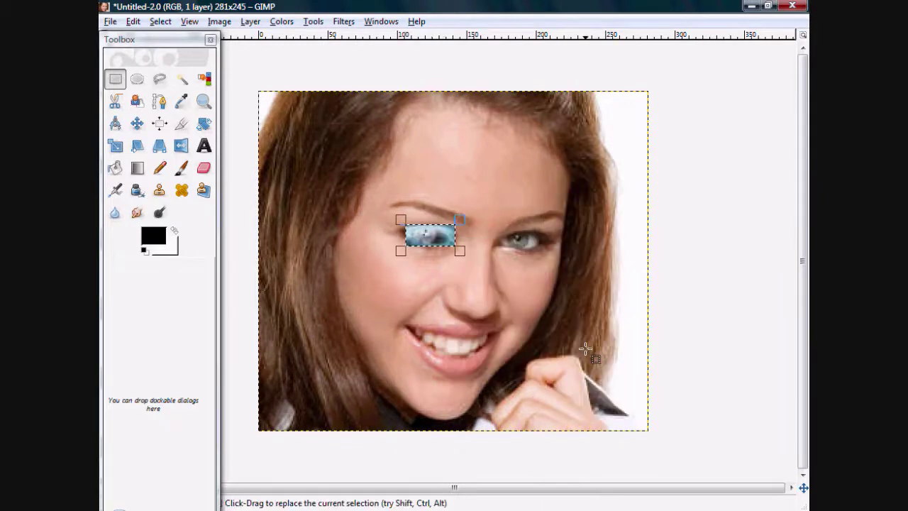
right_click(431, 242)
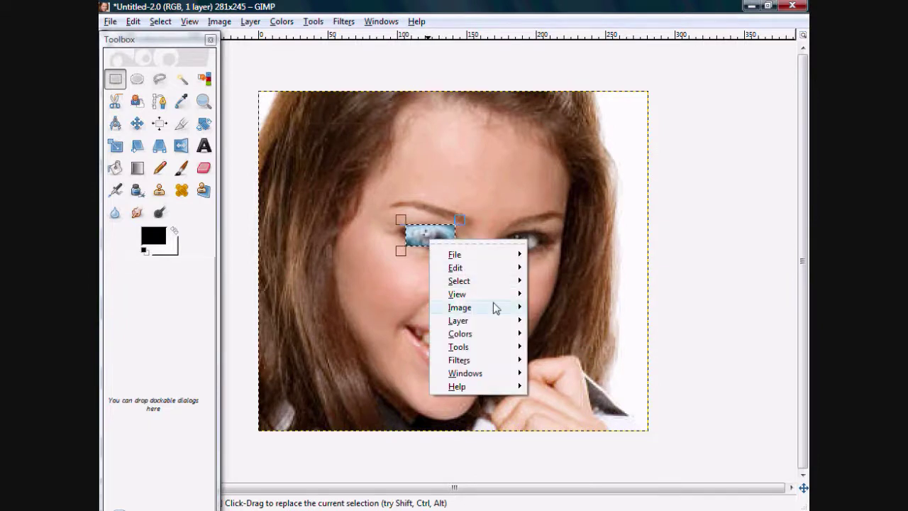
mouse_move(494, 307)
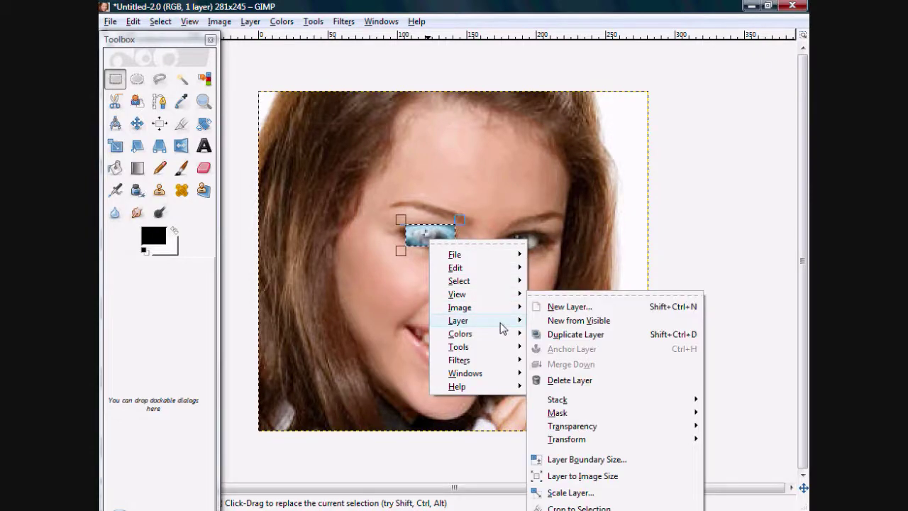
- Add a new transparent layer and clear the eye selection
left_click(559, 307)
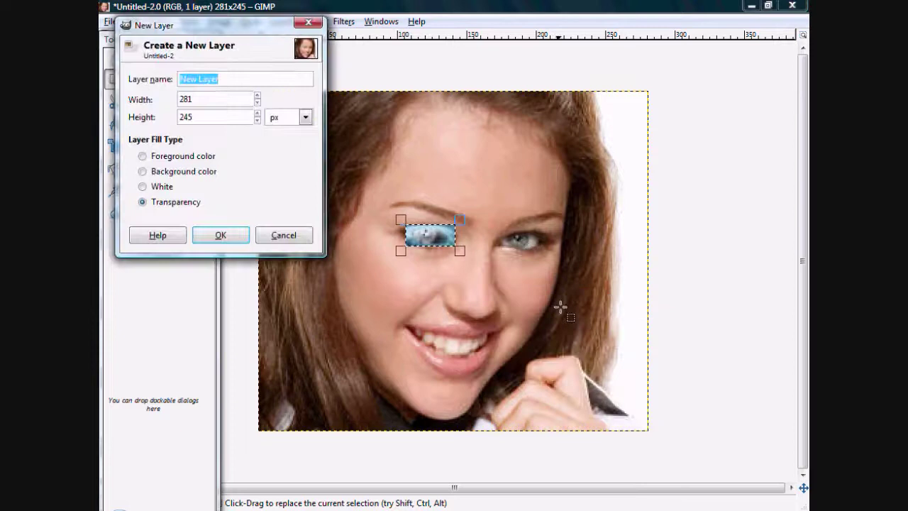
left_click(221, 235)
left_click(443, 275)
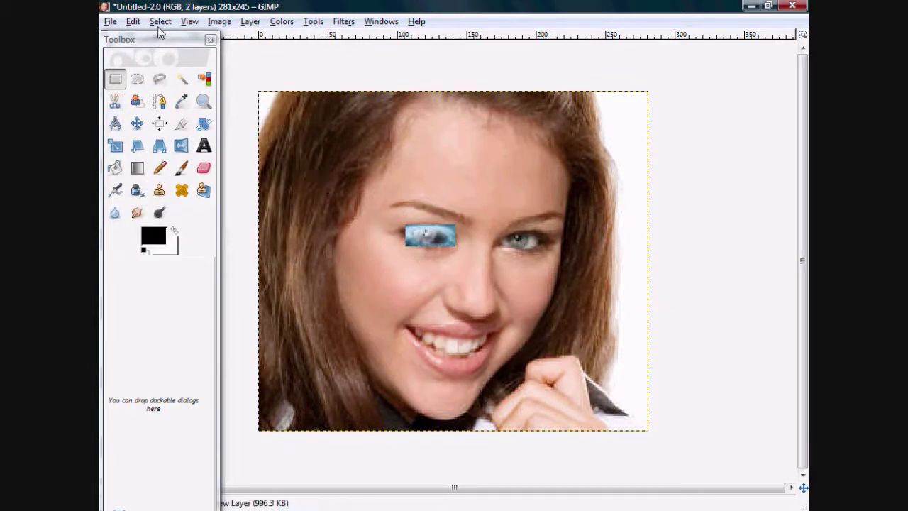
- Undo the selection clearing, the new layer and the colour inversion
left_click(132, 22)
left_click(137, 37)
left_click(133, 22)
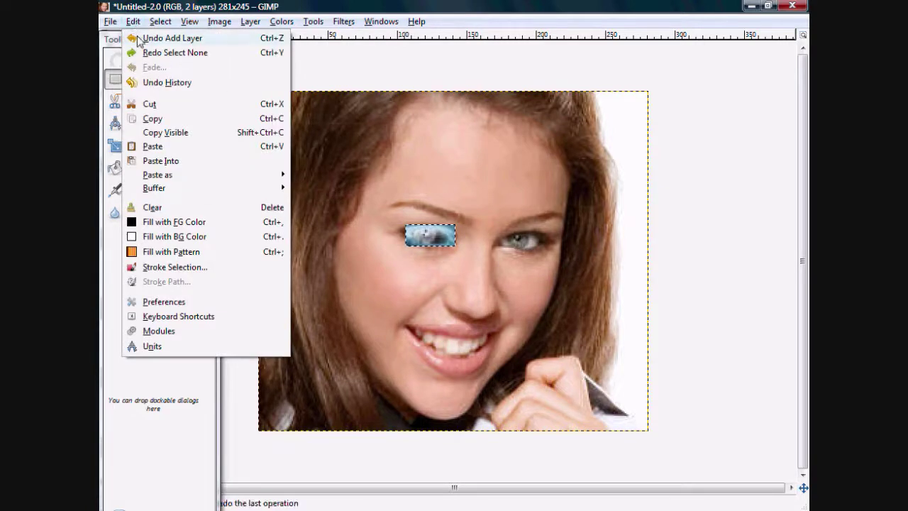
left_click(136, 38)
left_click(133, 21)
left_click(134, 37)
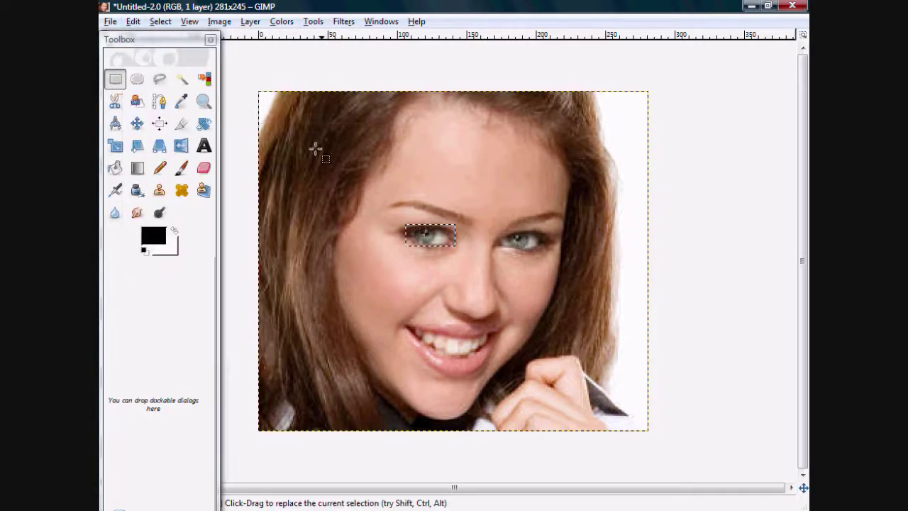
- Trace a freehand lasso outline around the left eye and close it into a selection
left_click(159, 79)
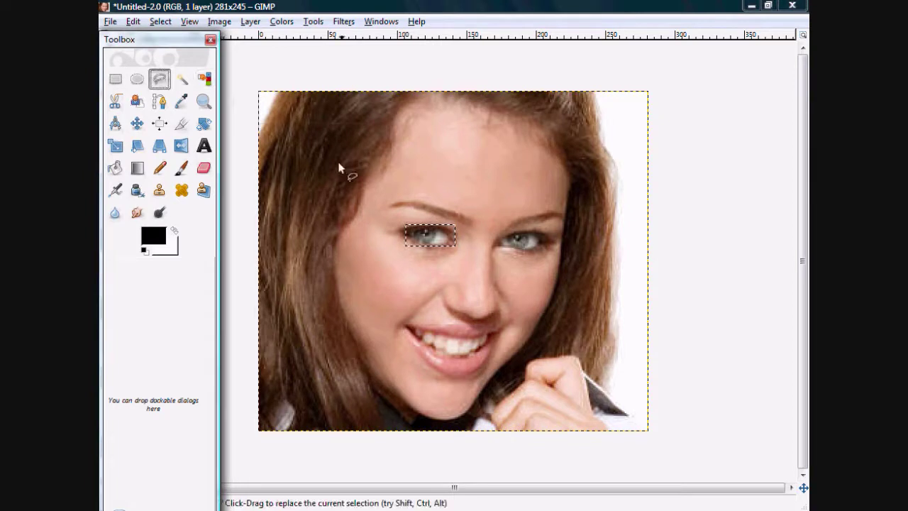
left_click(433, 229)
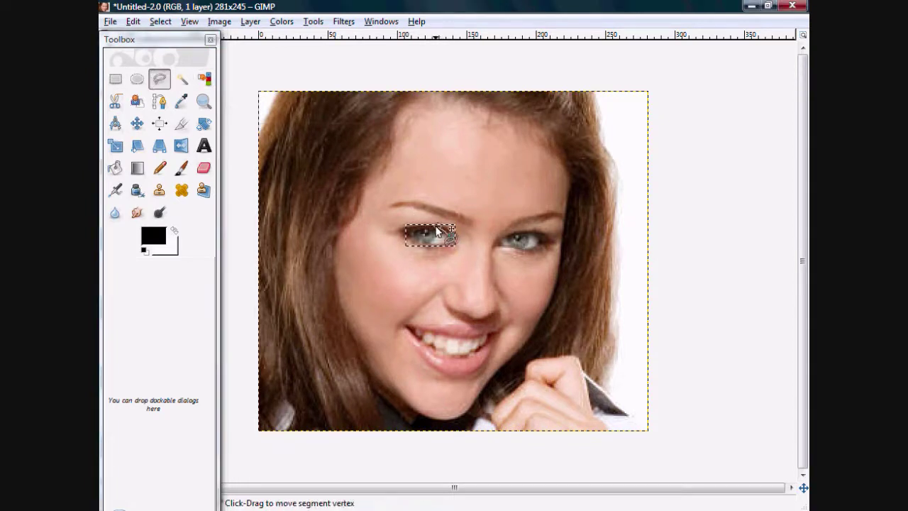
mouse_move(428, 232)
left_mouse_down()
mouse_move(453, 237)
mouse_move(435, 248)
mouse_move(407, 239)
mouse_move(454, 229)
mouse_move(417, 245)
left_mouse_up()
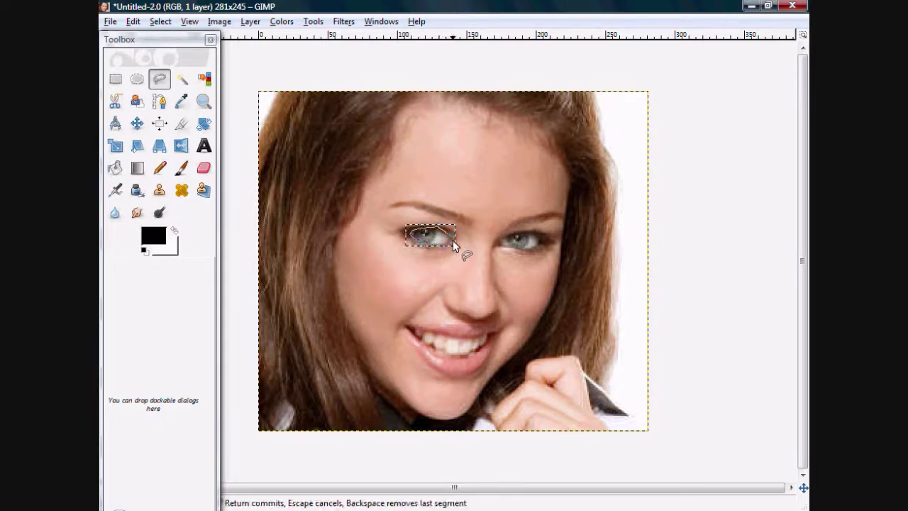
left_click(452, 238)
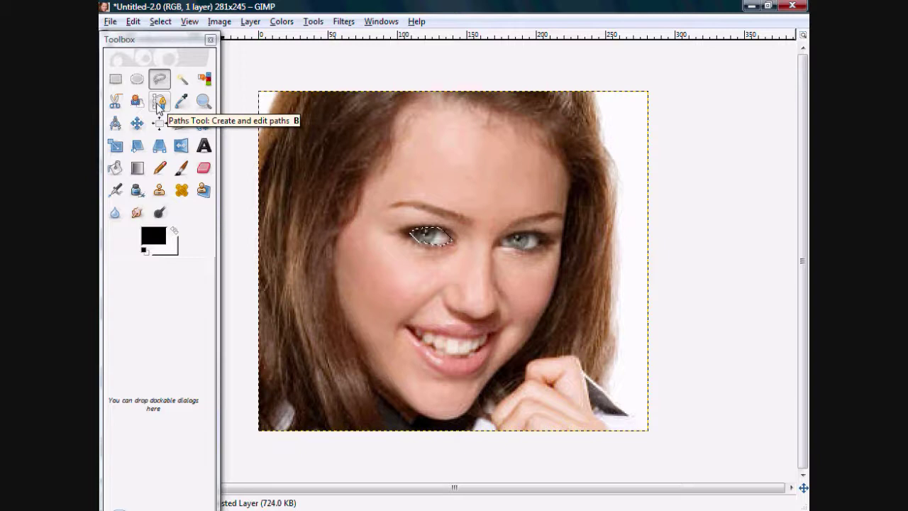
- Bucket-fill the left-eye selection with solid black
left_click(116, 170)
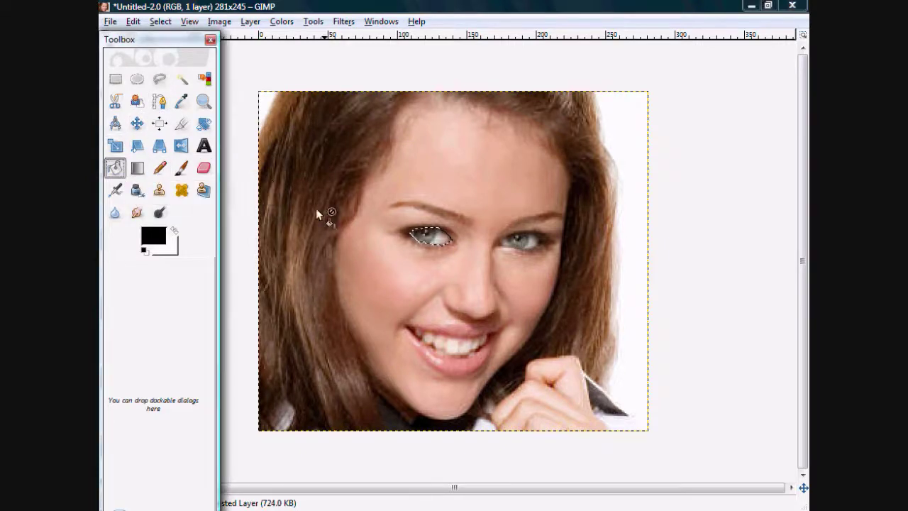
left_click(430, 237)
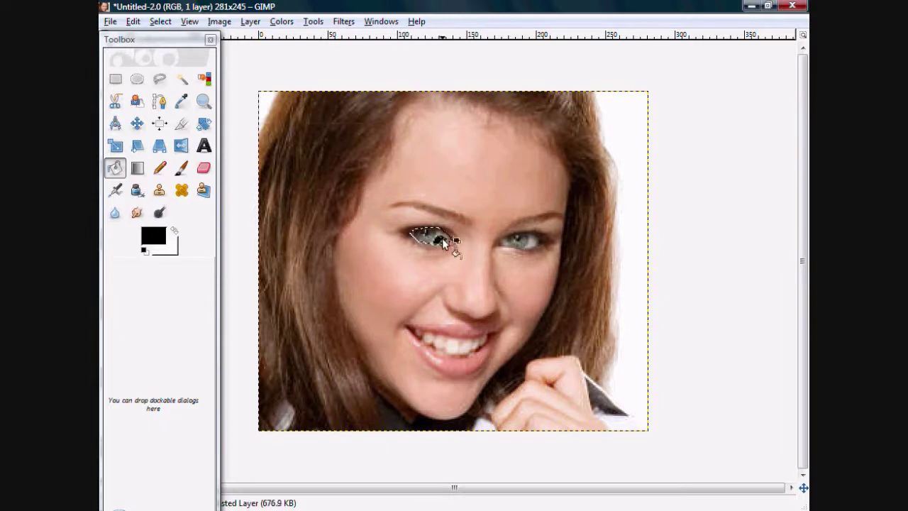
left_click(433, 239)
left_click(137, 168)
- Drag black-to-white gradients across the left-eye selection until it turns almost entirely white
left_click(430, 238)
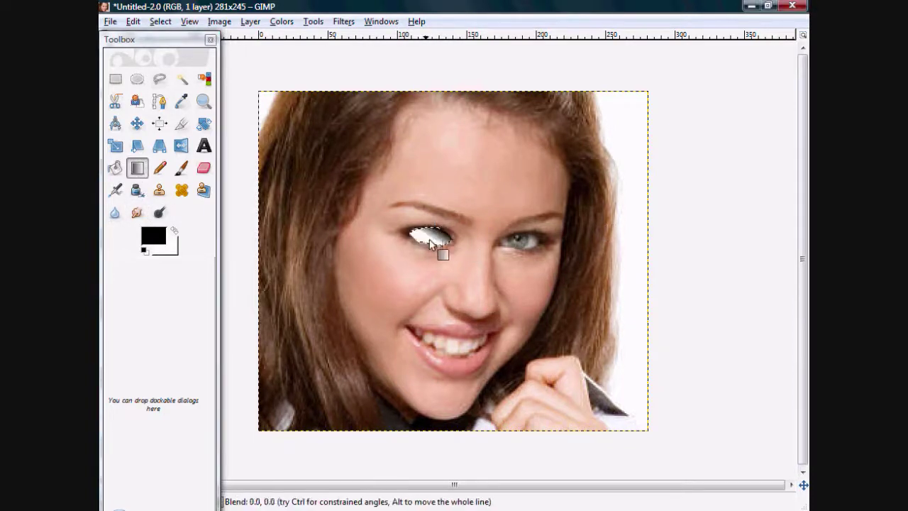
left_click_drag(426, 239, 447, 238)
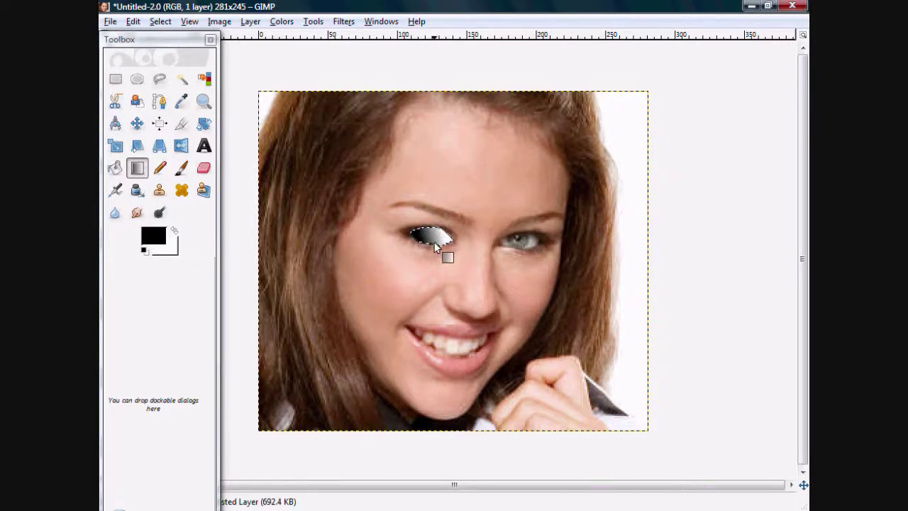
left_click_drag(531, 240, 510, 242)
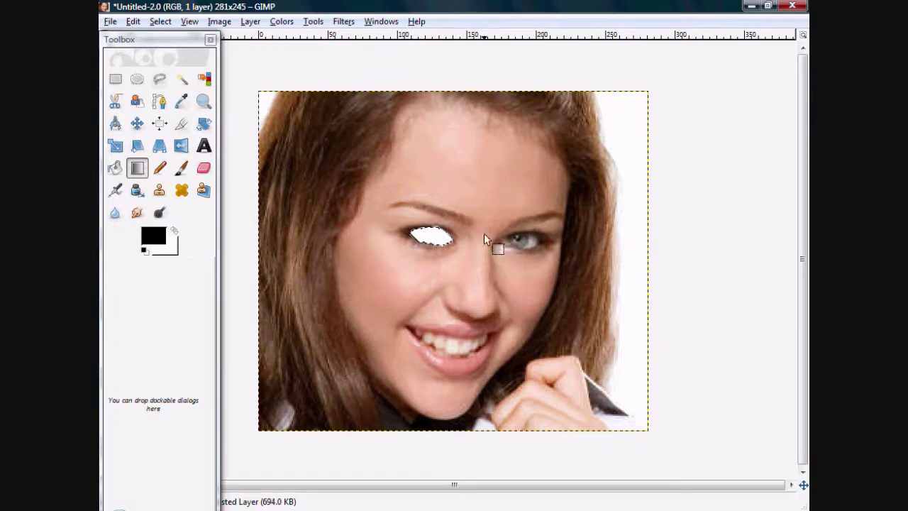